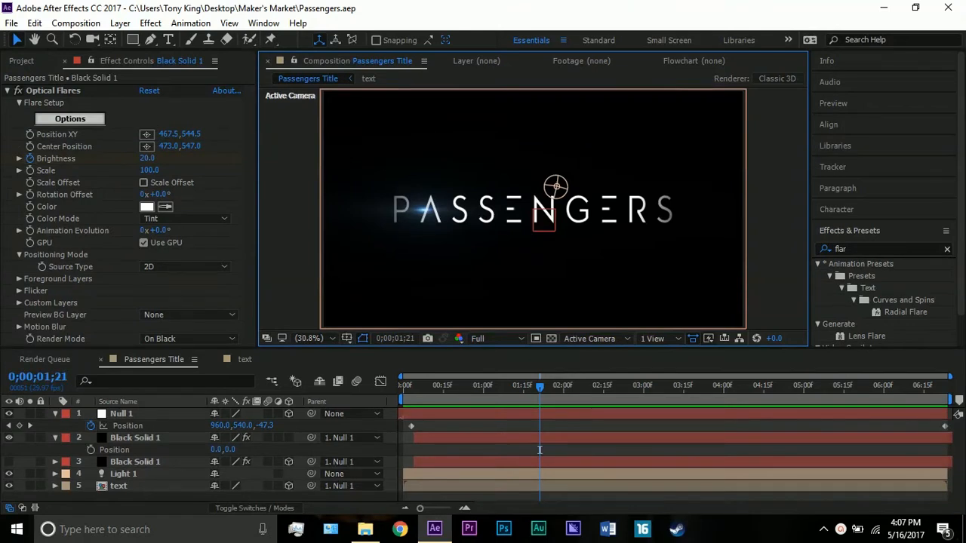
# Move to 0;00;03;02 in the Passengers Title composition, collapse the expanded layers and open the text precomposition.
pyautogui.moveTo(637, 394); pyautogui.dragTo(649, 394)
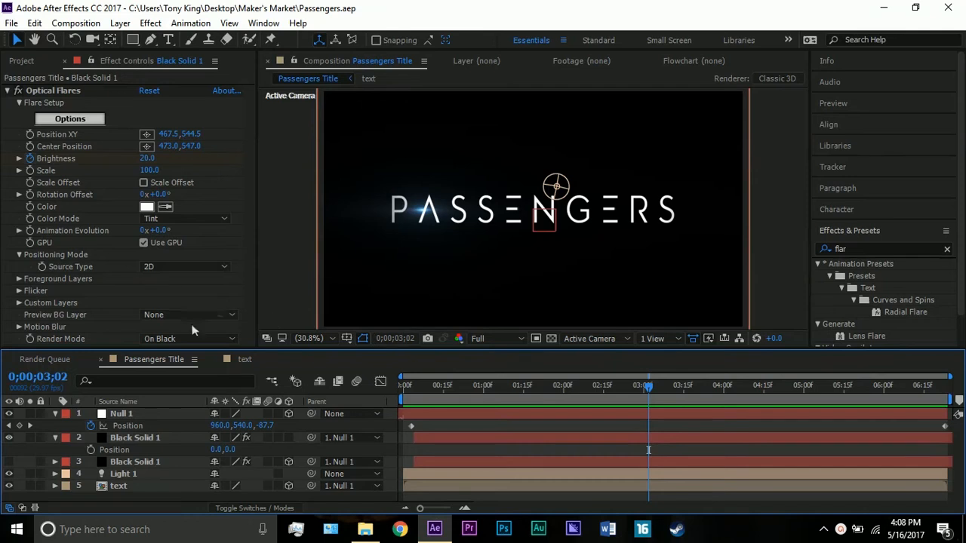
pyautogui.click(55, 437)
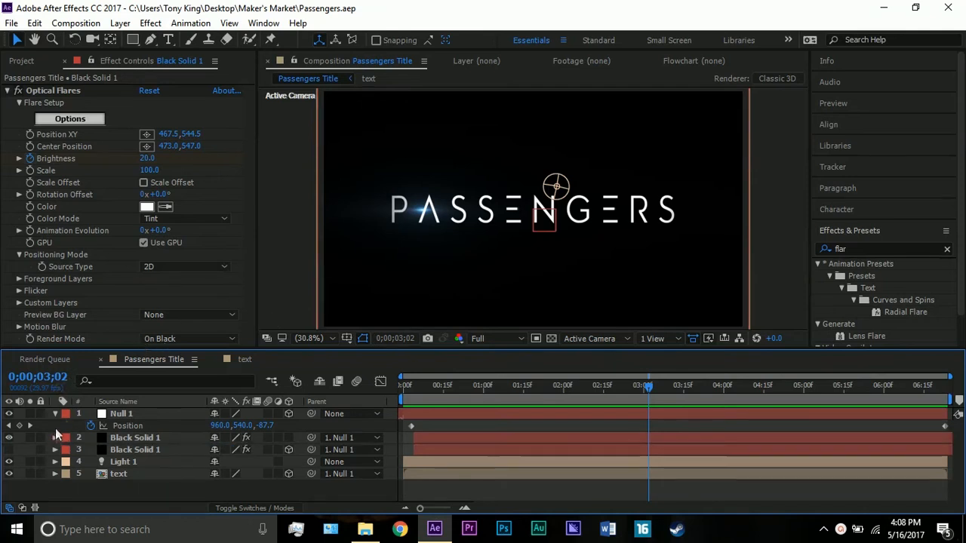
pyautogui.click(56, 415)
pyautogui.doubleClick(114, 460)
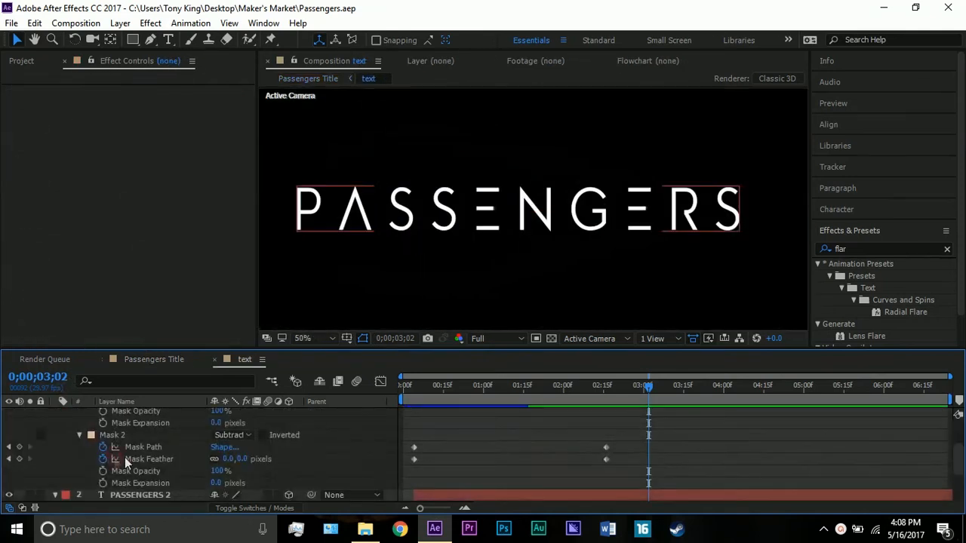
# Show the character settings and collapse the PASSENGERS and PASSENGERS 2 layers to inspect each one's masks in the viewer.
pyautogui.click(870, 208)
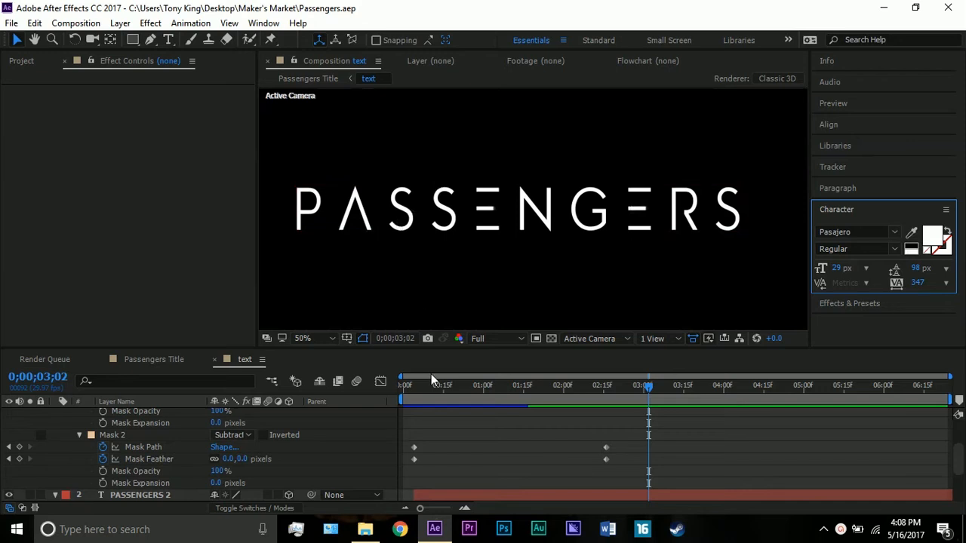
pyautogui.scroll(2, 151, 425)
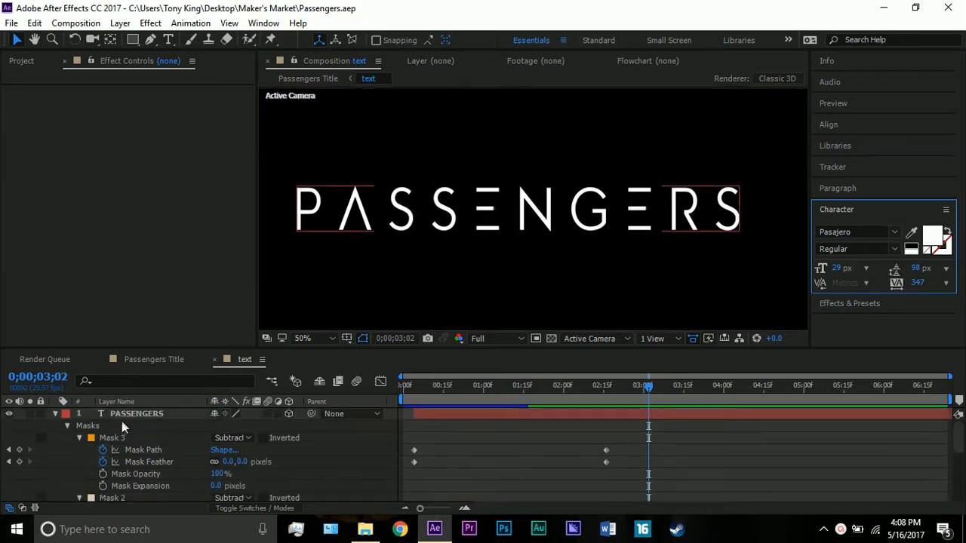
pyautogui.click(54, 415)
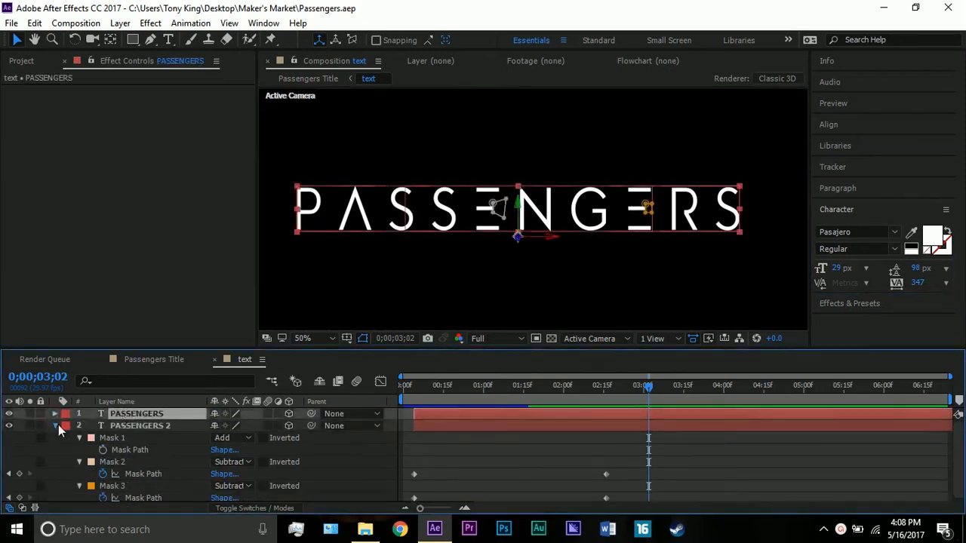
pyautogui.click(56, 425)
pyautogui.click(127, 424)
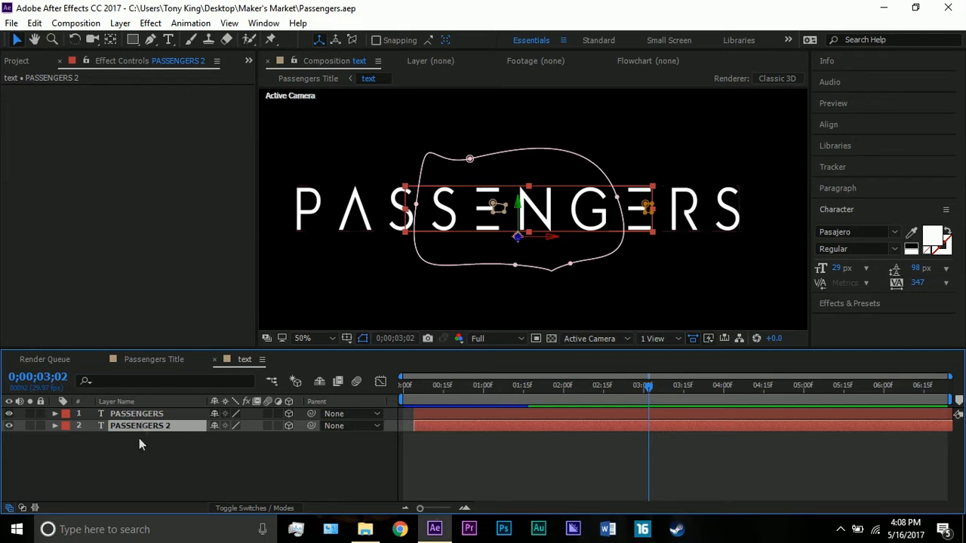
pyautogui.click(136, 415)
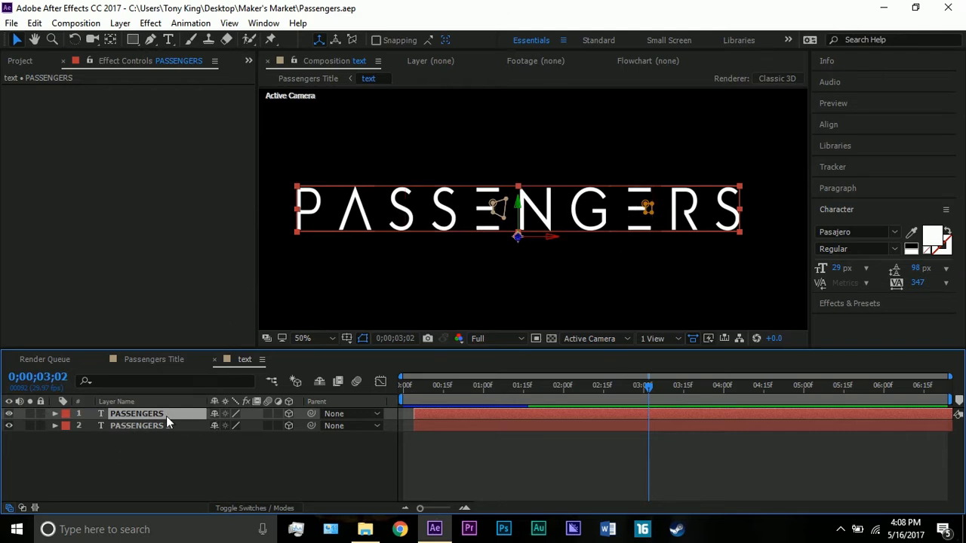
# Go to 0;00;00;04 and reveal the mask paths of the PASSENGERS layer for a close look at the first E.
pyautogui.moveTo(435, 386); pyautogui.dragTo(413, 379)
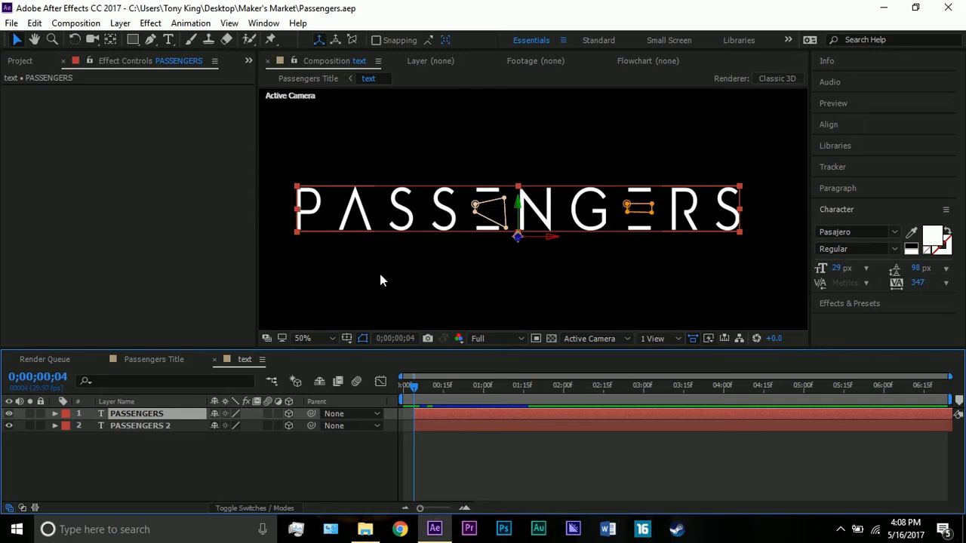
pyautogui.click(286, 257)
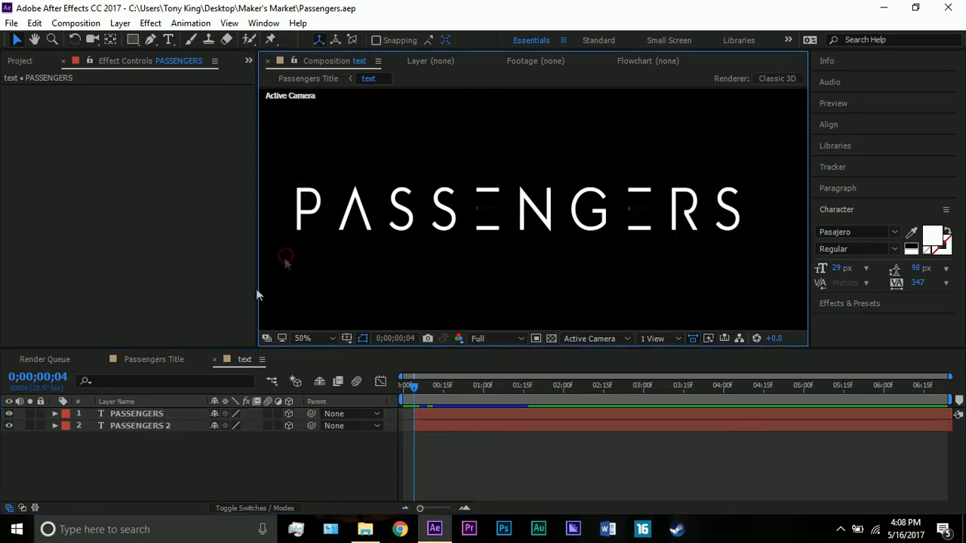
pyautogui.click(136, 417)
pyautogui.press('.')
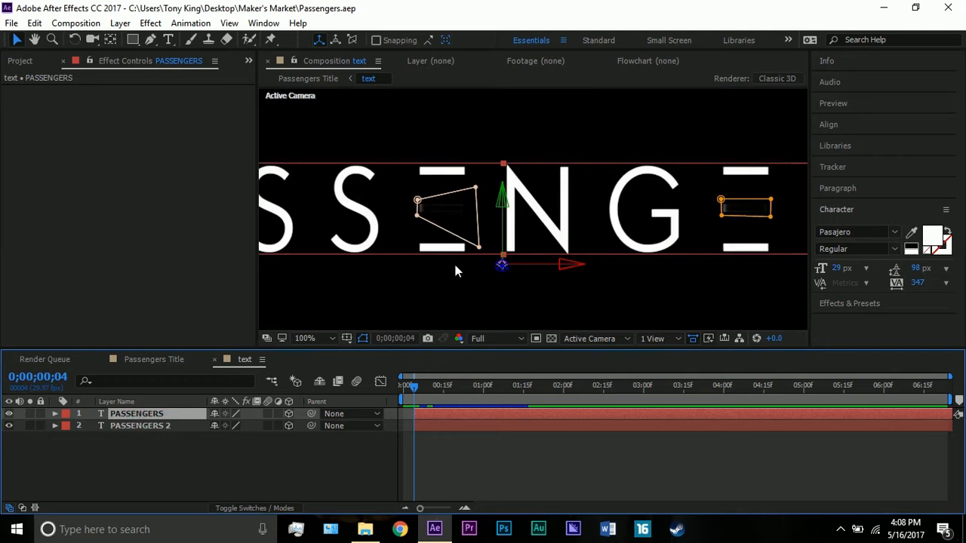
pyautogui.press('.')
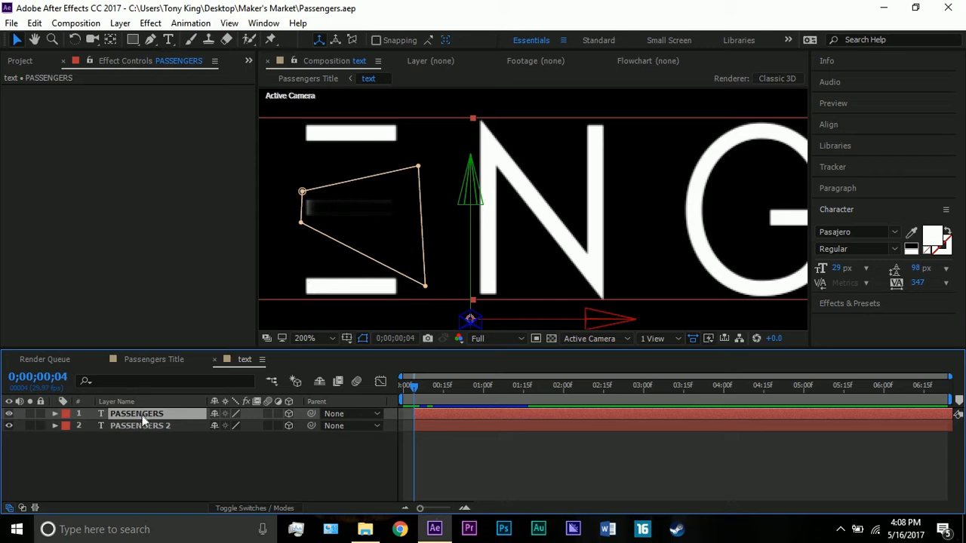
pyautogui.press('m')
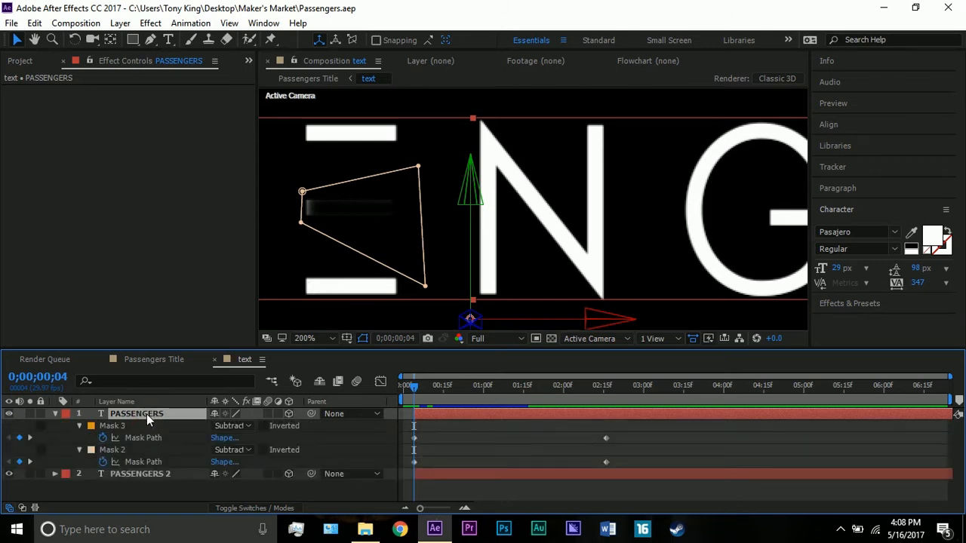
# Hide the PASSENGERS 2 layer and pull Mask 3's lower-right corner slightly outward and down on the second E.
pyautogui.click(9, 476)
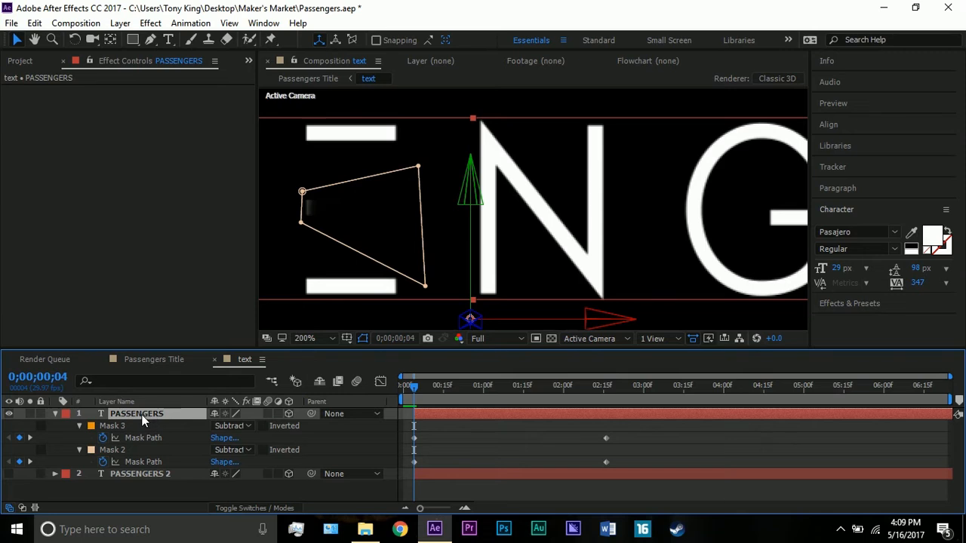
pyautogui.click(117, 451)
pyautogui.press(',')
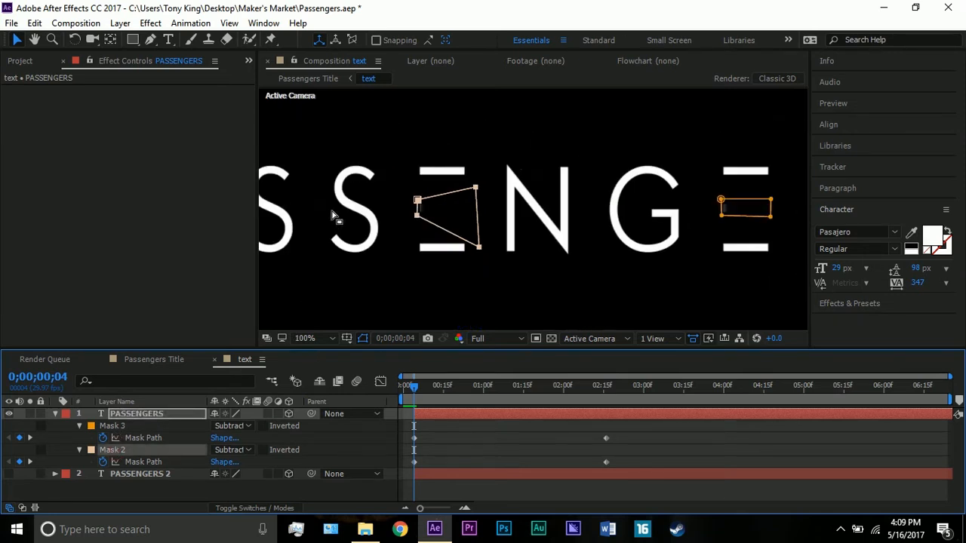
pyautogui.moveTo(769, 216); pyautogui.dragTo(772, 221)
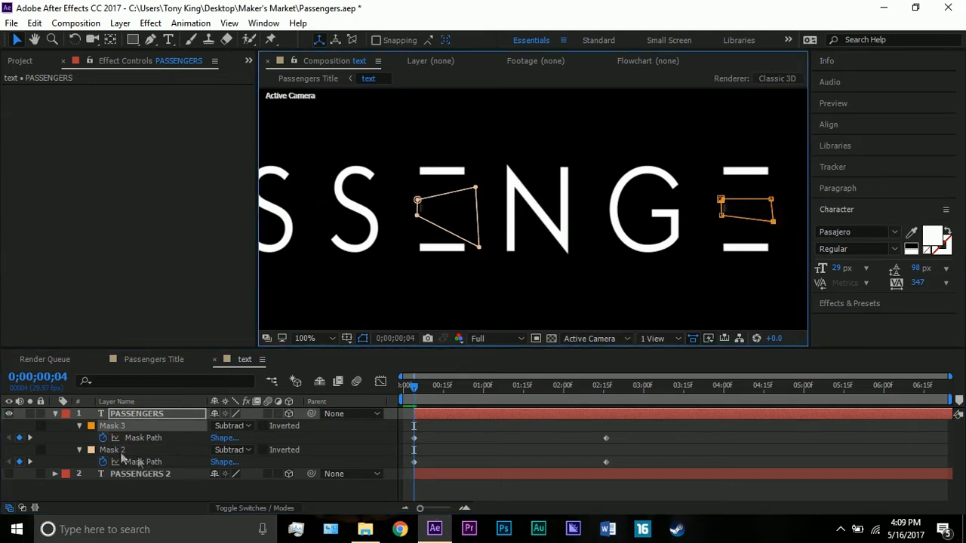
# Expand Mask 3 and Mask 2 of the PASSENGERS layer and examine their path and feather keyframes at 0;00;00;04.
pyautogui.click(78, 426)
pyautogui.click(79, 427)
pyautogui.click(82, 479)
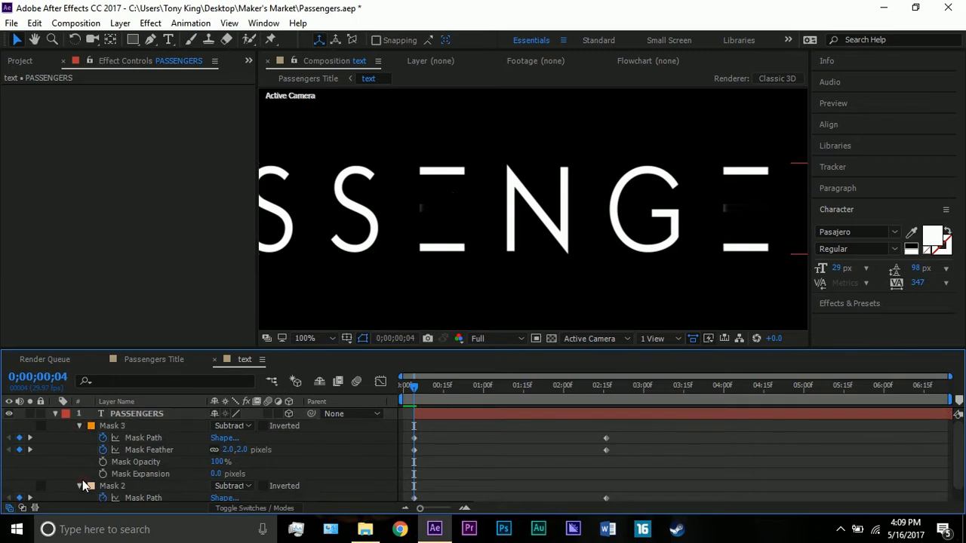
pyautogui.click(78, 484)
pyautogui.click(79, 486)
pyautogui.scroll(-3, 79, 468)
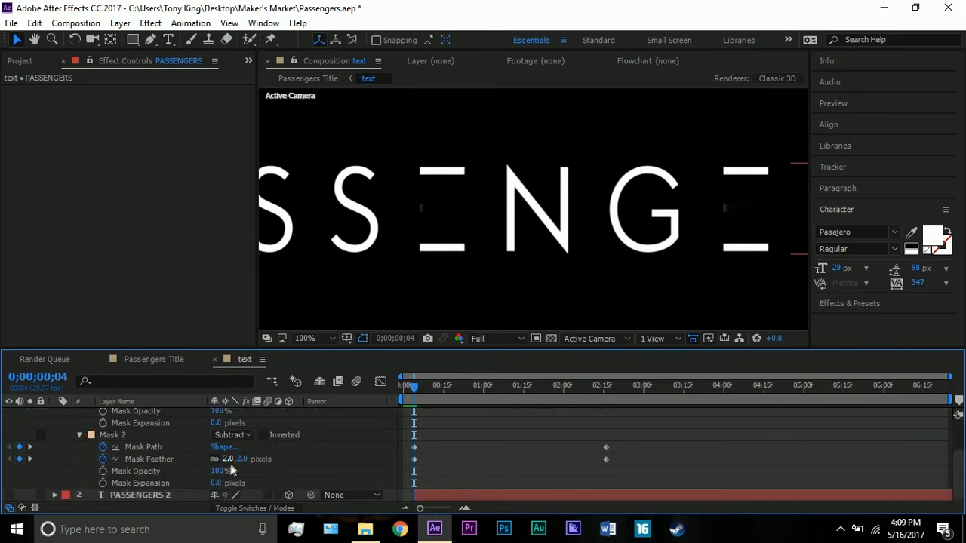
pyautogui.scroll(3, 132, 450)
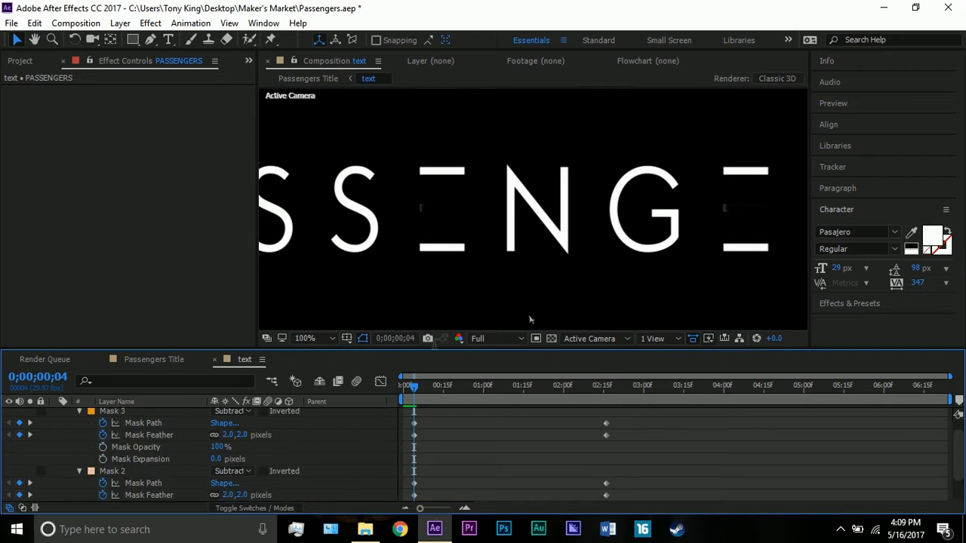
# Examine the PASSENGERS layer's mask shapes and feather at 0;00;02;16, and collapse the layer's mask properties.
pyautogui.click(604, 387)
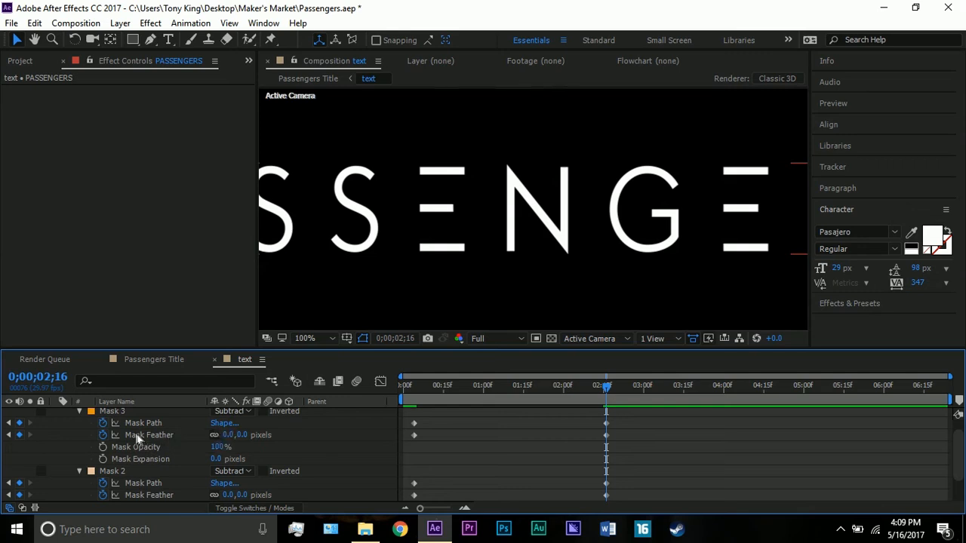
pyautogui.click(433, 211)
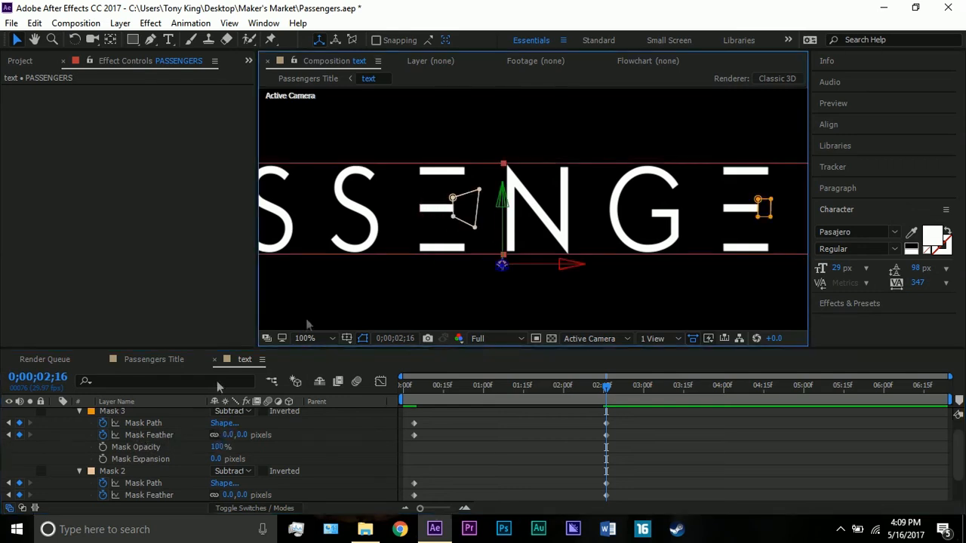
pyautogui.scroll(1, 111, 448)
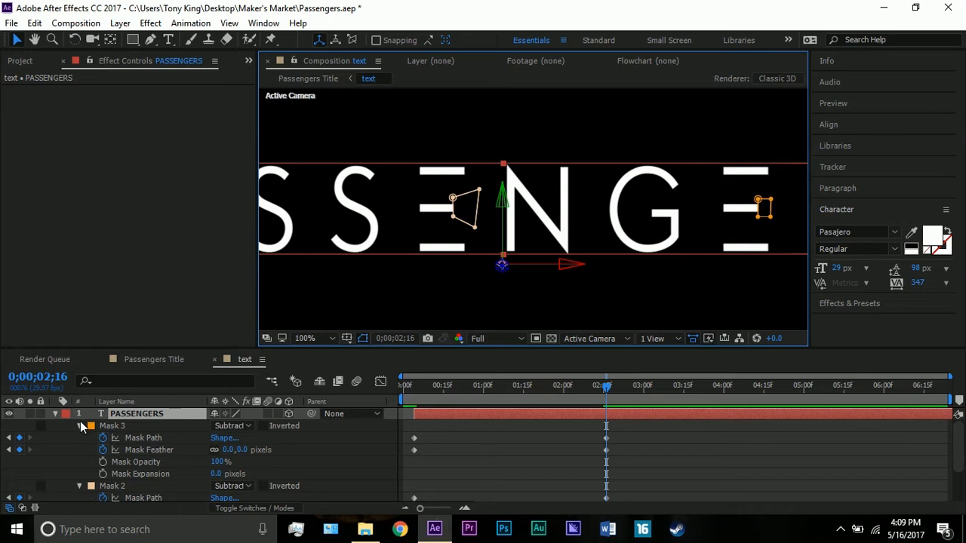
pyautogui.click(81, 427)
pyautogui.click(79, 438)
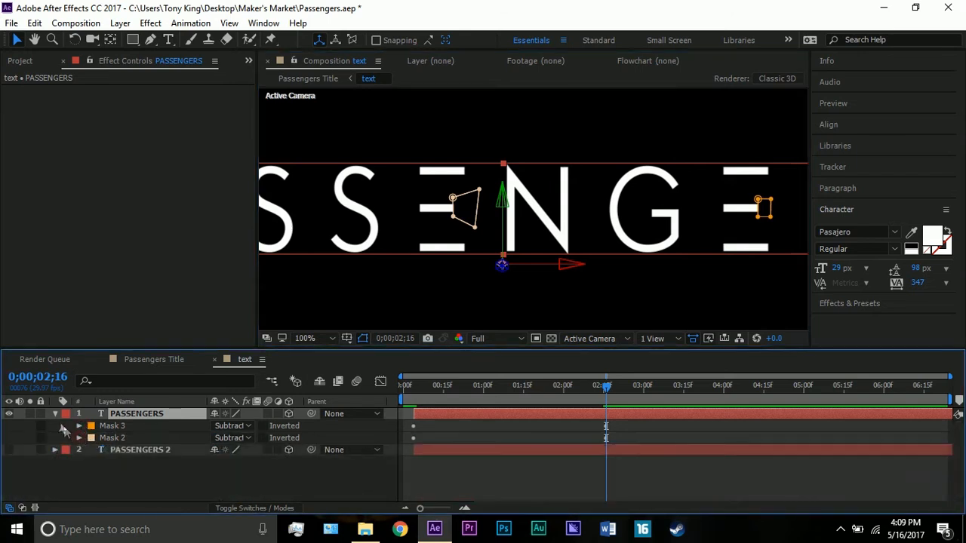
pyautogui.click(55, 414)
# Select the PASSENGERS 2 layer and make it visible again.
pyautogui.click(117, 426)
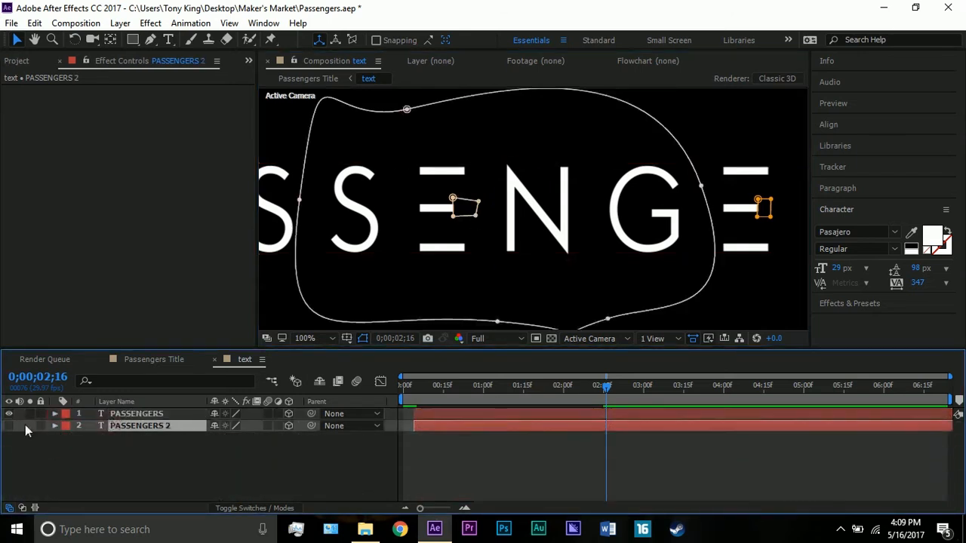
pyautogui.press(',')
pyautogui.press(',')
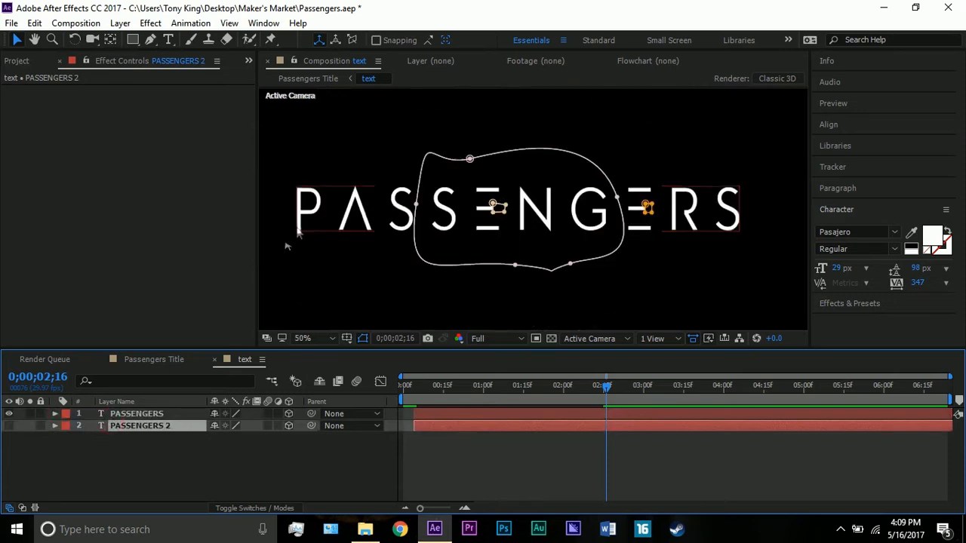
pyautogui.click(8, 426)
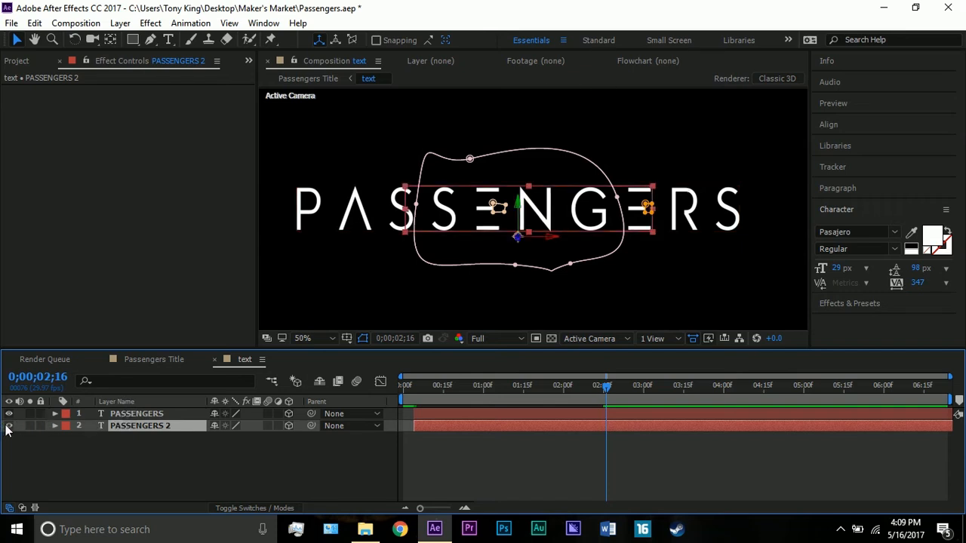
# Reshape the upper curve of the large mask around the middle letters on PASSENGERS 2 by adjusting its top point and handles.
pyautogui.click(469, 159)
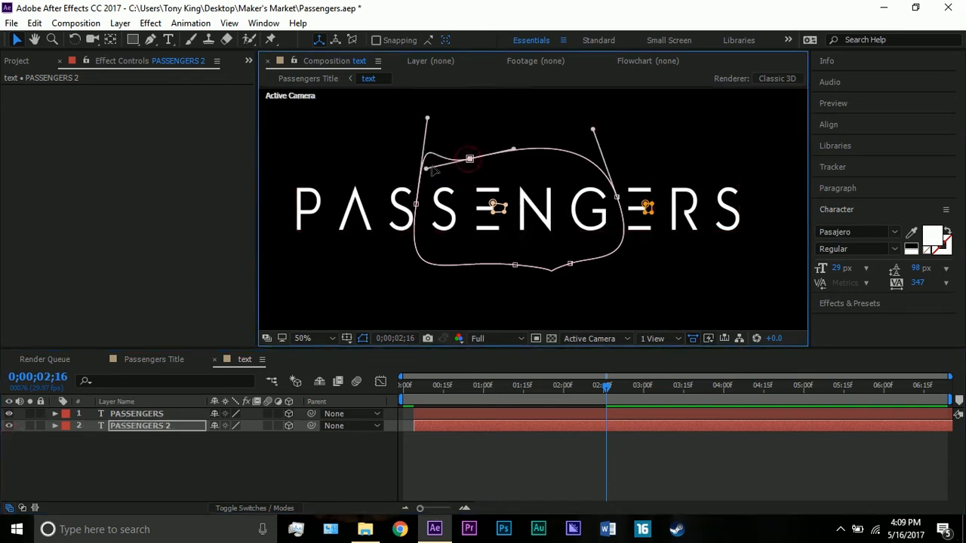
pyautogui.moveTo(430, 167); pyautogui.dragTo(515, 148)
pyautogui.click(480, 150)
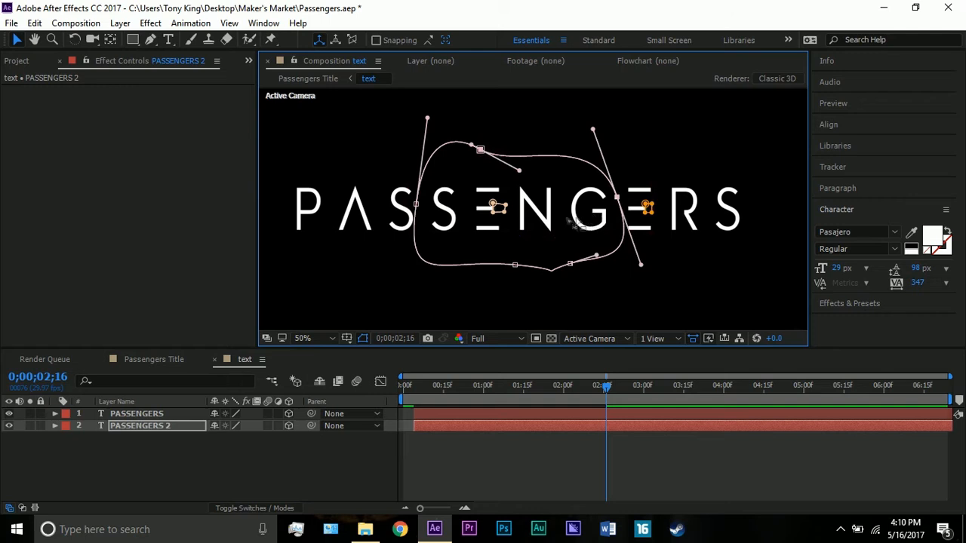
# Examine Mask 1's feather and expansion and the other masks on the PASSENGERS 2 layer, and collapse the layer.
pyautogui.click(141, 427)
pyautogui.press('m')
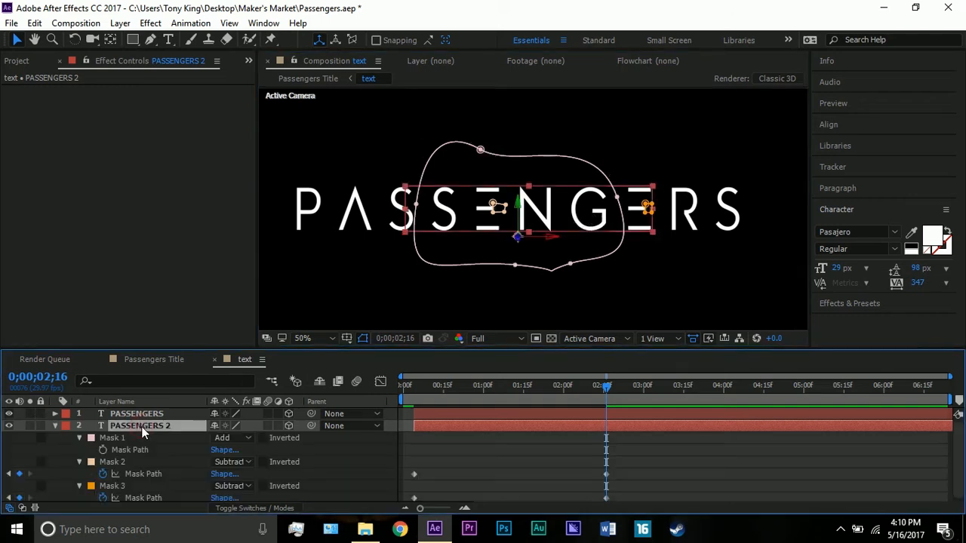
pyautogui.click(80, 438)
pyautogui.click(80, 438)
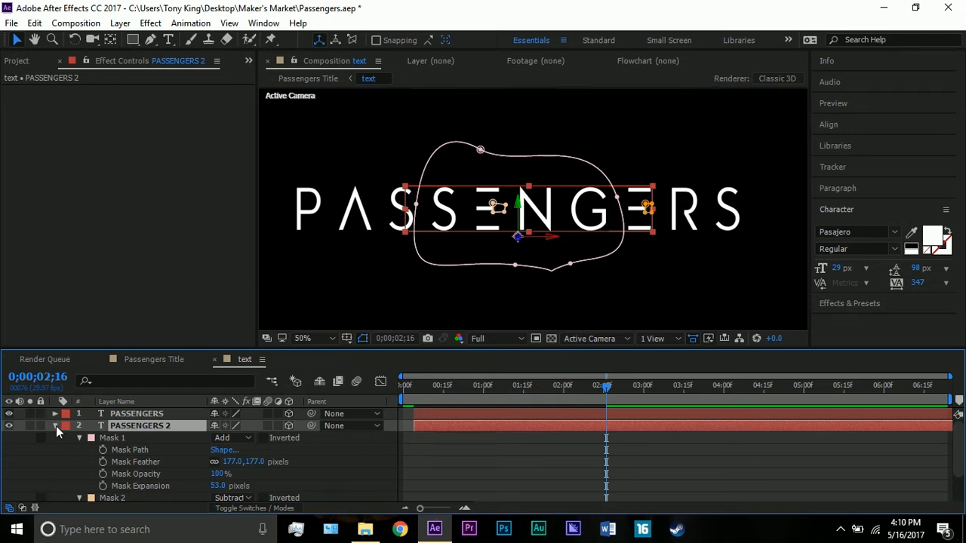
pyautogui.scroll(-3, 84, 477)
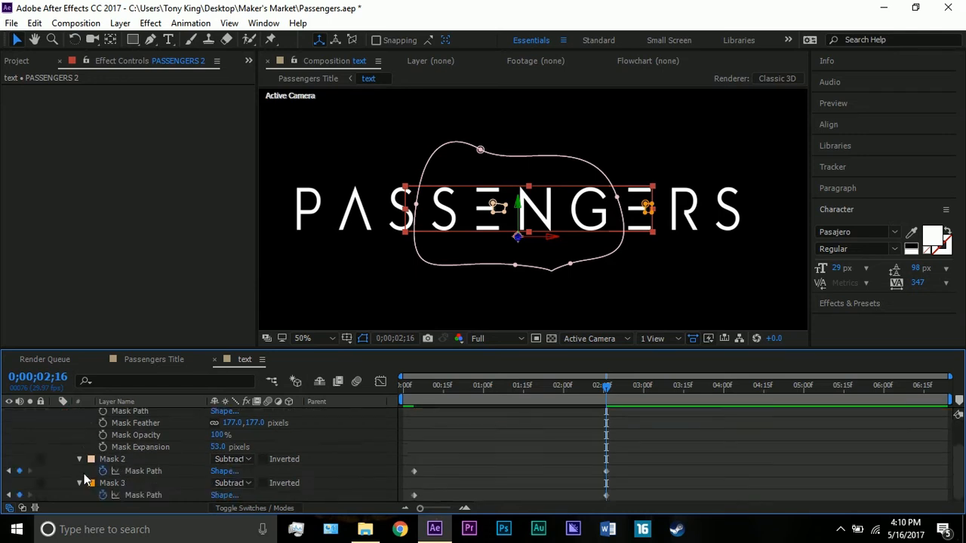
pyautogui.scroll(3, 85, 477)
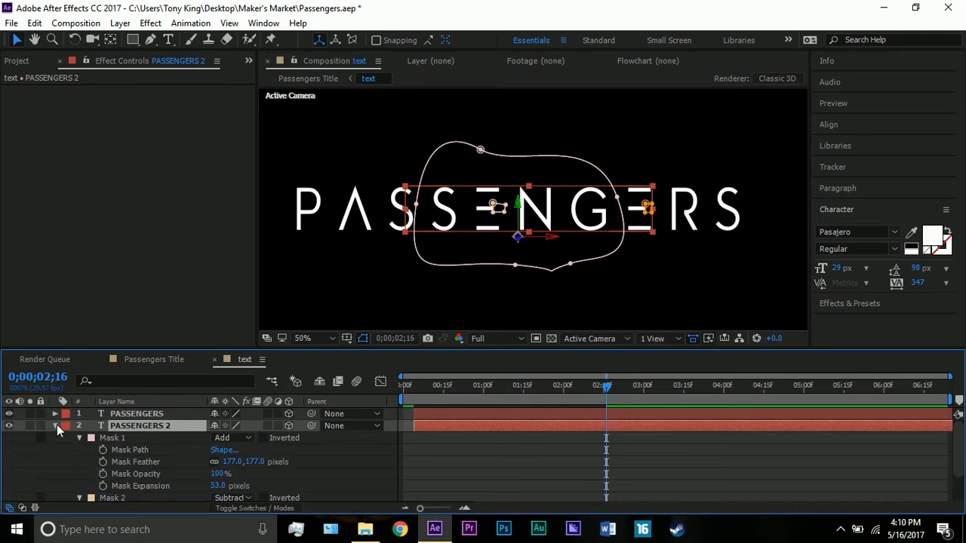
pyautogui.click(56, 425)
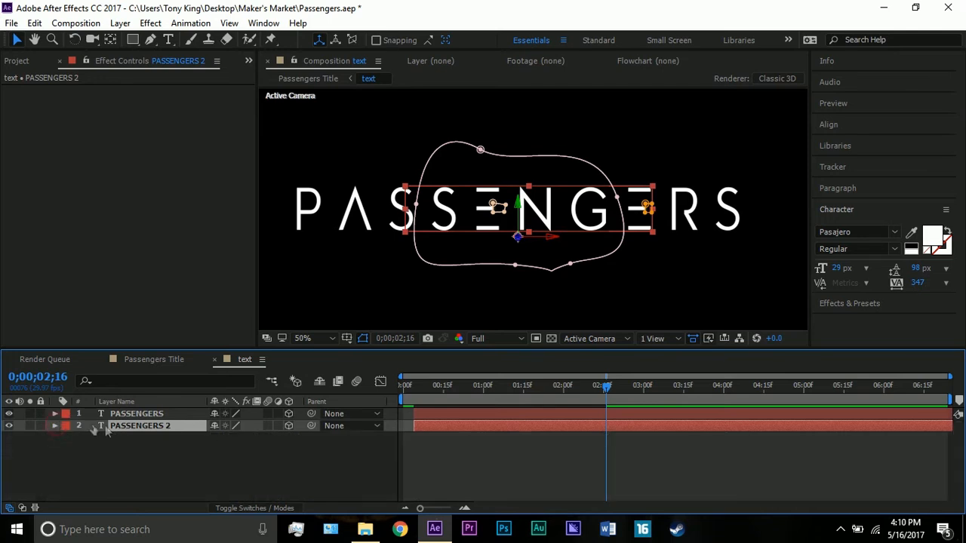
# Return to the Passengers Title composition and select the Light 1 layer.
pyautogui.click(162, 359)
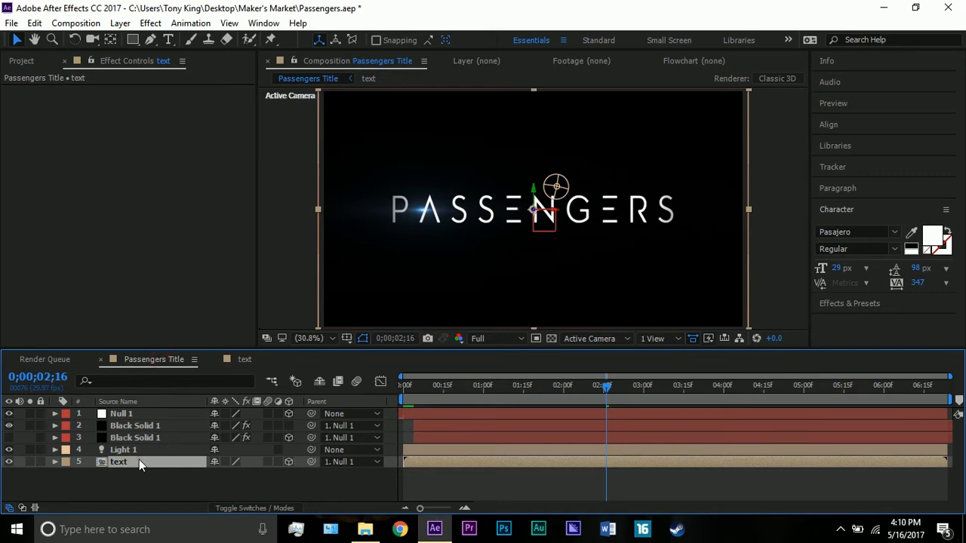
pyautogui.click(105, 449)
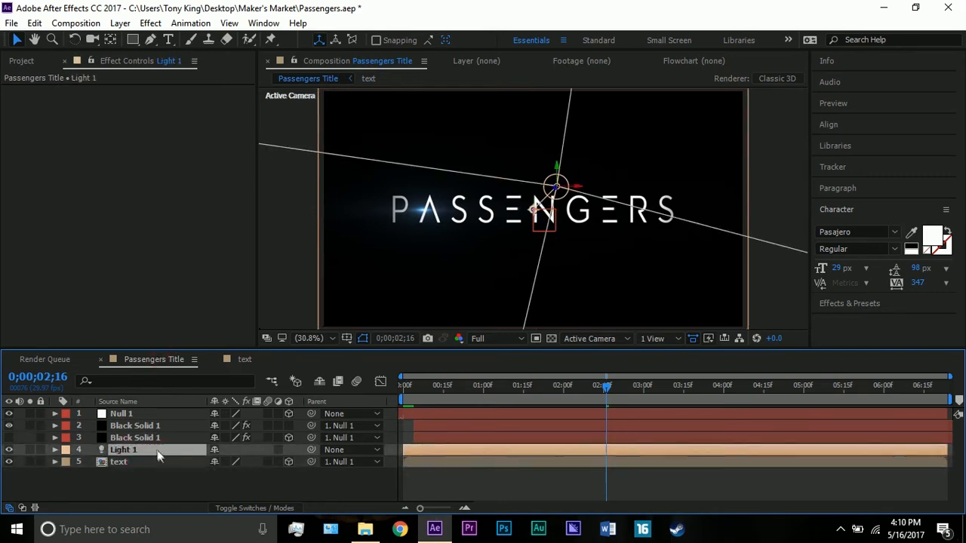
# Set the Optical Flares Brightness on the visible Black Solid 1 layer to 250 at 0;00;00;04.
pyautogui.moveTo(132, 438); pyautogui.dragTo(124, 427)
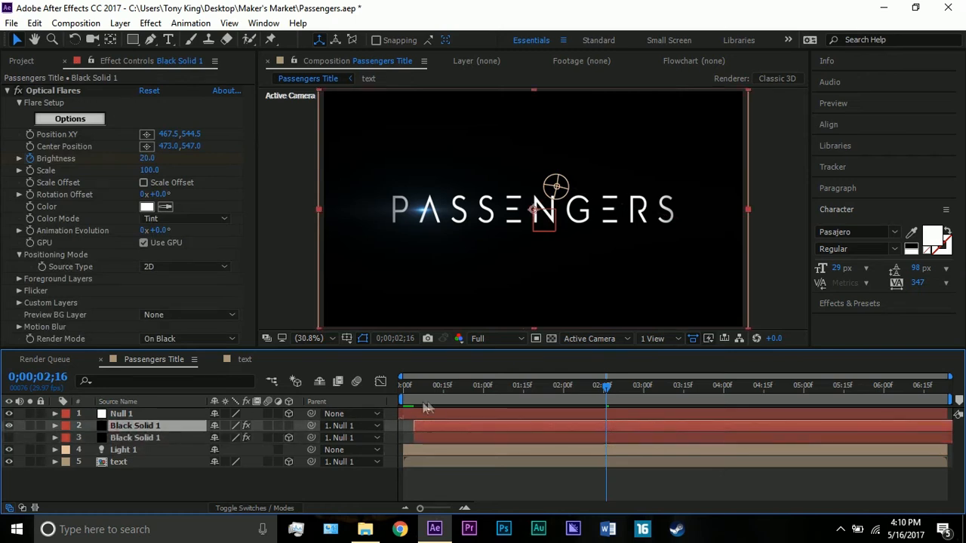
pyautogui.moveTo(425, 386)
pyautogui.mouseDown()
pyautogui.moveTo(415, 394)
pyautogui.moveTo(416, 385)
pyautogui.mouseUp()
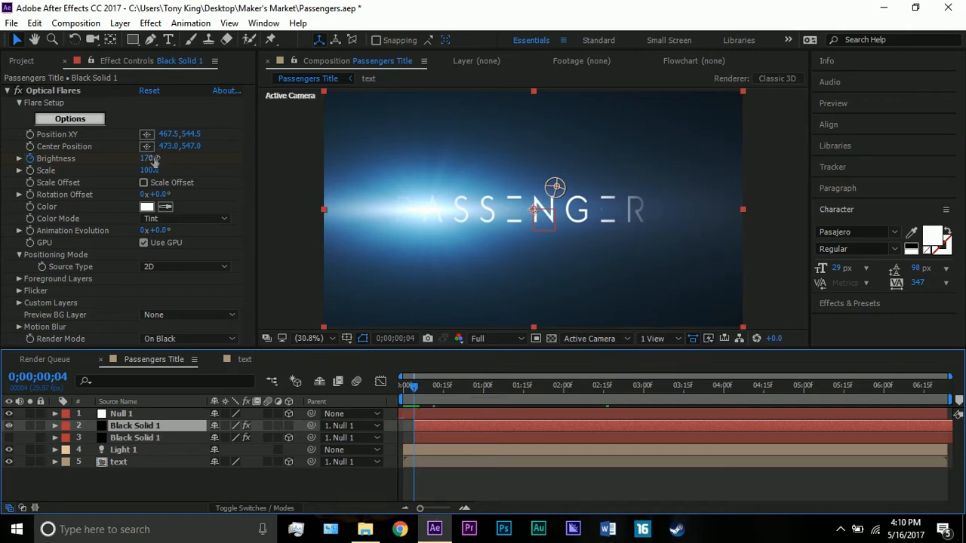
pyautogui.moveTo(153, 159); pyautogui.dragTo(160, 157)
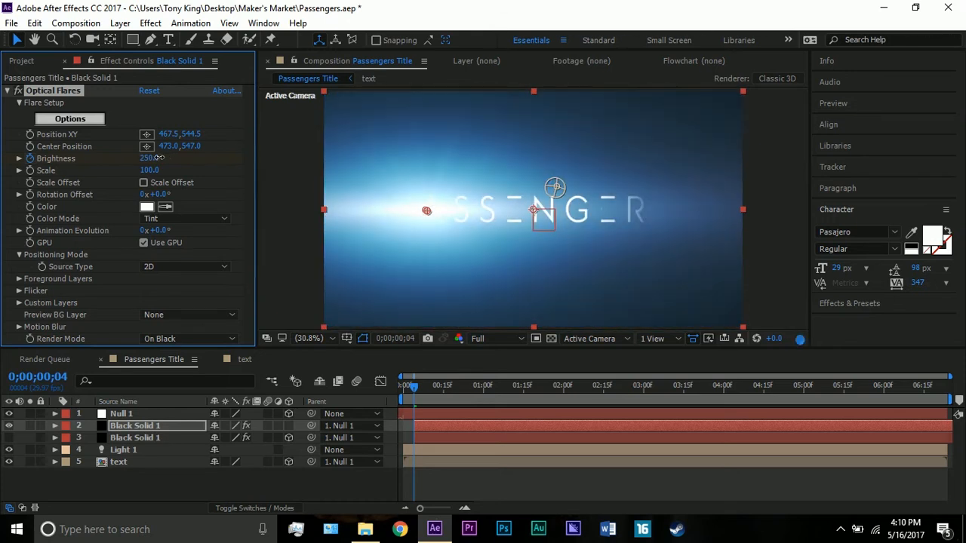
# Open the Optical Flares options, examine the first Glow element and the Motion Graphics presets, and return to the composition.
pyautogui.click(68, 119)
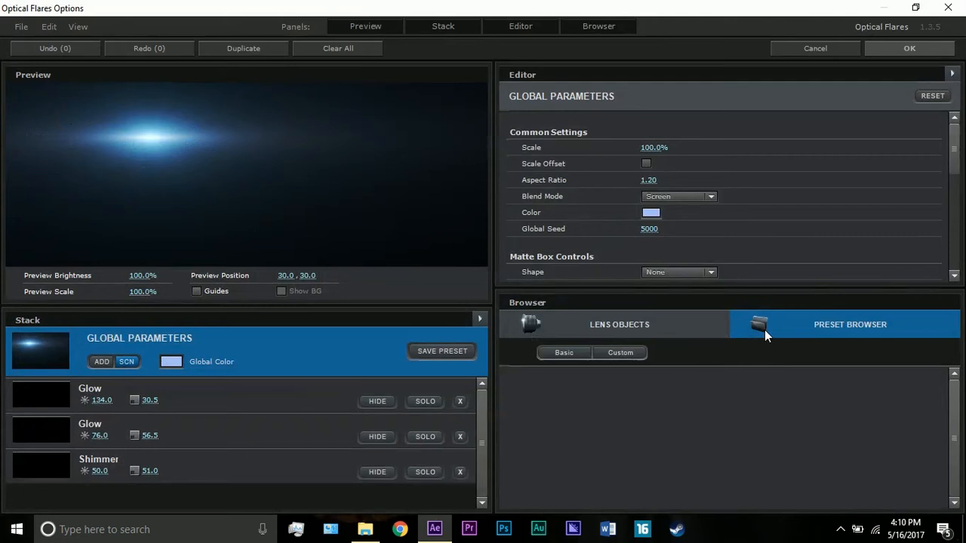
pyautogui.click(245, 396)
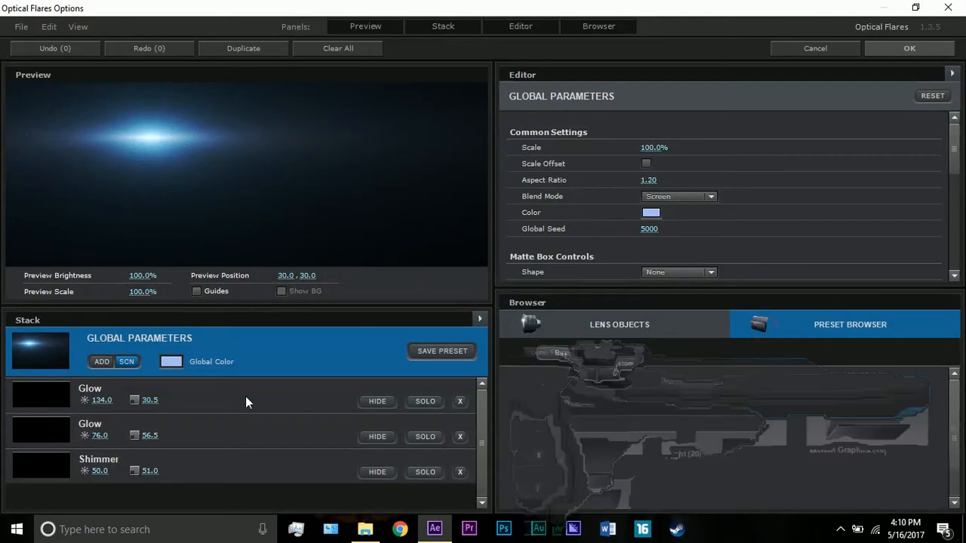
pyautogui.doubleClick(863, 429)
pyautogui.scroll(-6, 862, 428)
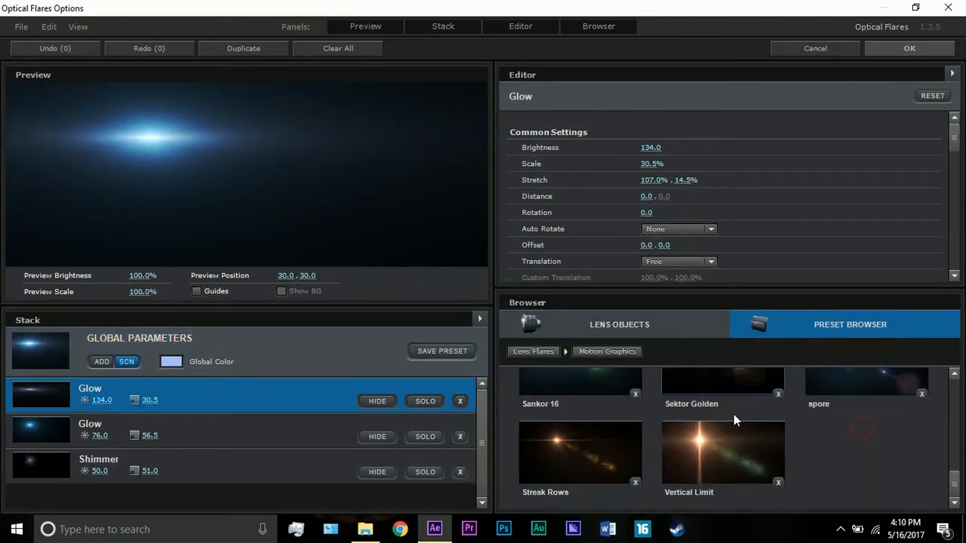
pyautogui.scroll(3, 734, 414)
pyautogui.scroll(-3, 647, 404)
pyautogui.scroll(2, 646, 404)
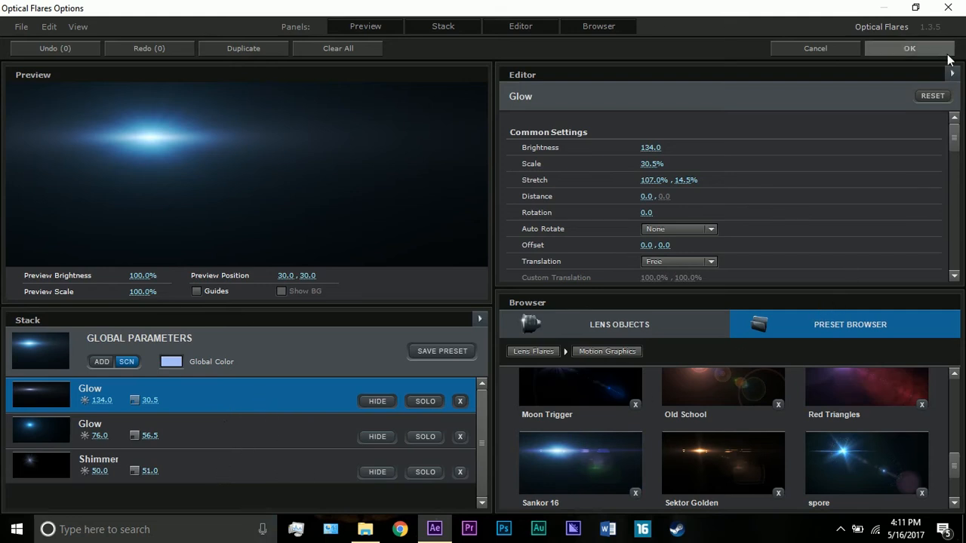
pyautogui.click(909, 48)
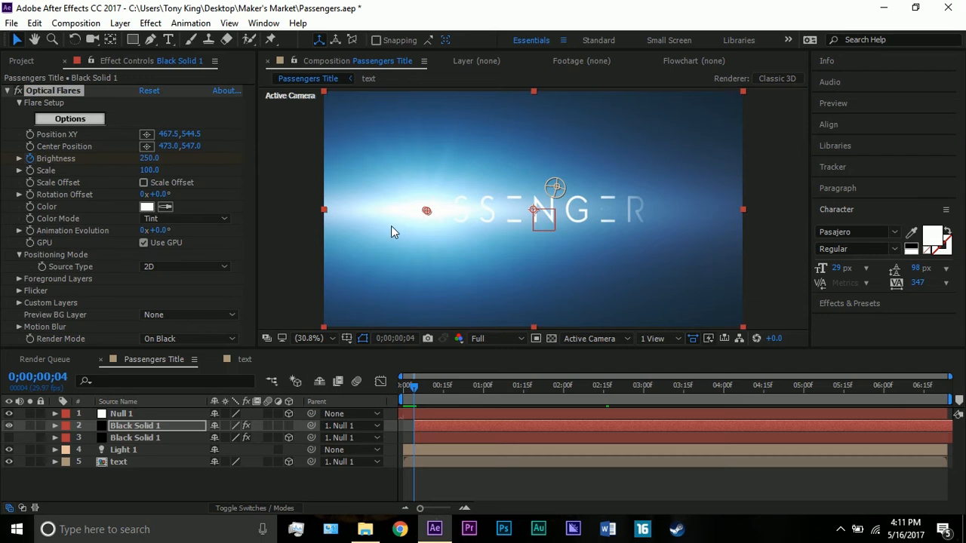
# Temporarily disable Optical Flares on Black Solid 1 to inspect the first letters of the title without the flare, and re-enable it.
pyautogui.press('/')
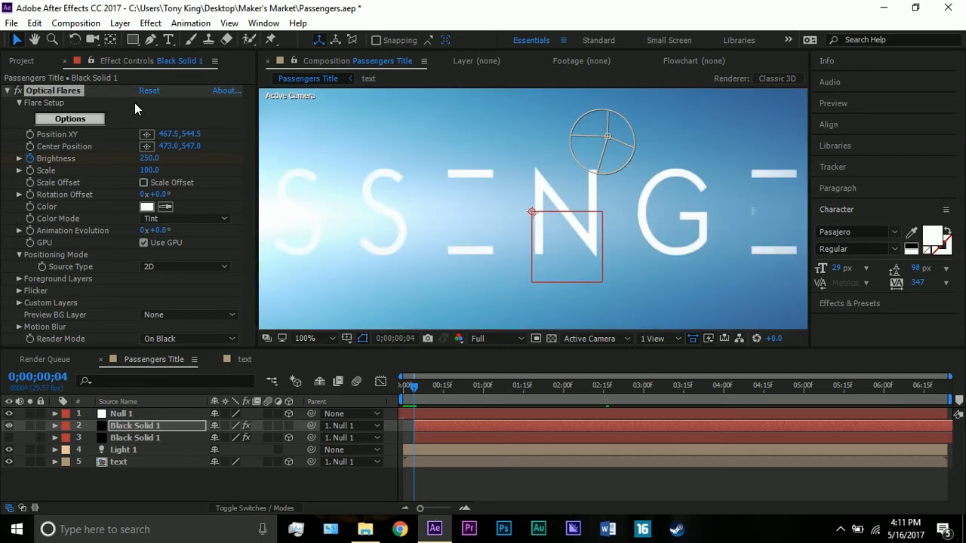
pyautogui.click(18, 91)
pyautogui.scroll(-1, 367, 206)
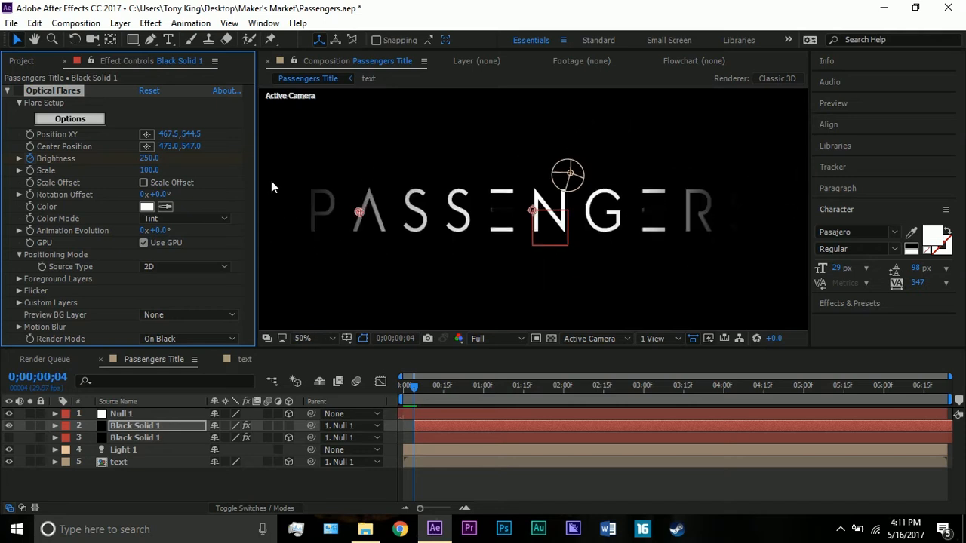
pyautogui.click(34, 39)
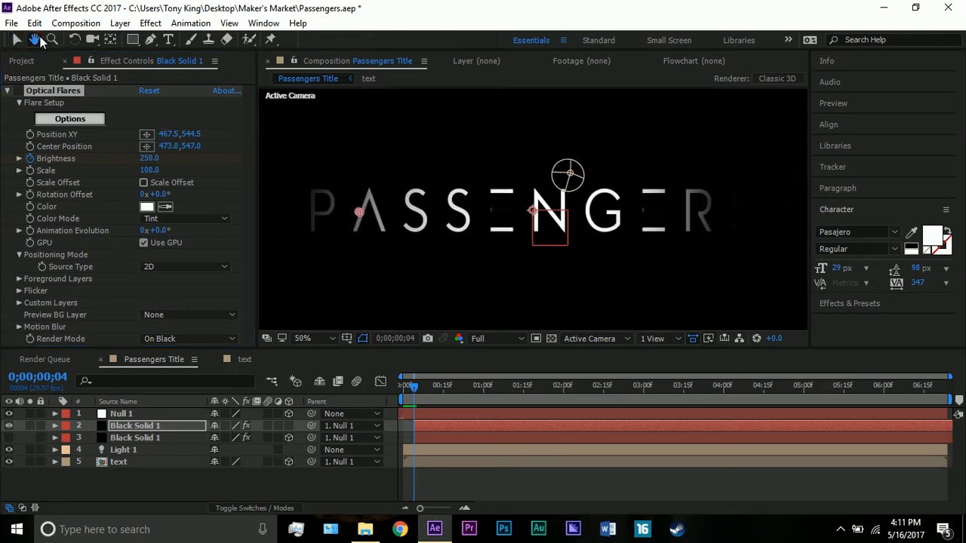
pyautogui.moveTo(437, 185); pyautogui.dragTo(565, 201)
pyautogui.scroll(1, 485, 211)
pyautogui.moveTo(483, 216); pyautogui.dragTo(481, 184)
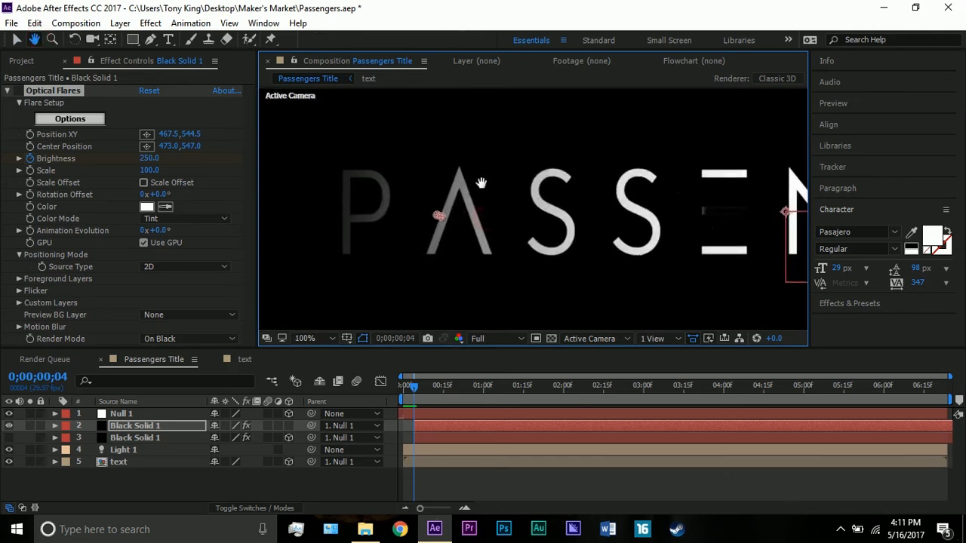
pyautogui.click(17, 39)
pyautogui.click(18, 90)
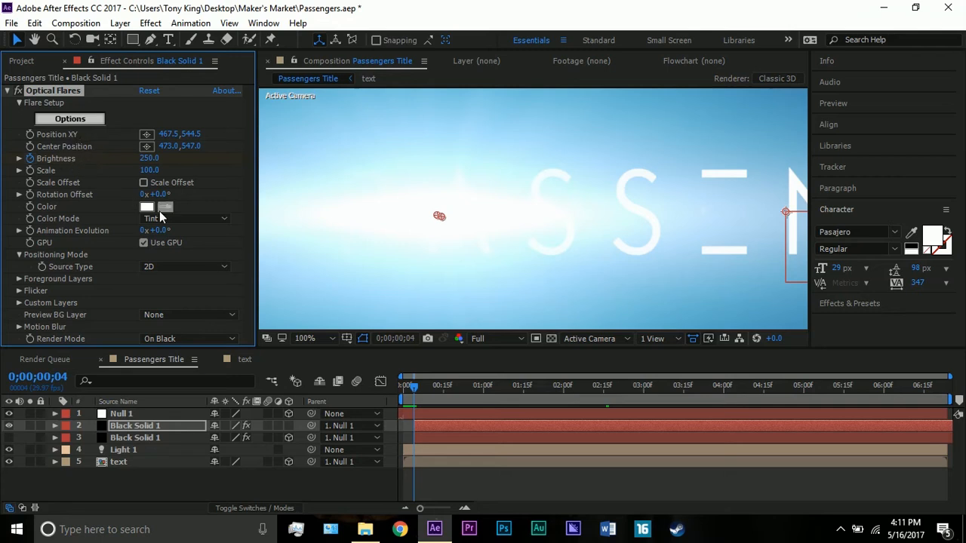
# Reveal the animated properties of the visible Black Solid 1 and examine how the flare's Brightness changes between its keyframes and up to 0;00;01;09.
pyautogui.click(148, 422)
pyautogui.press('u')
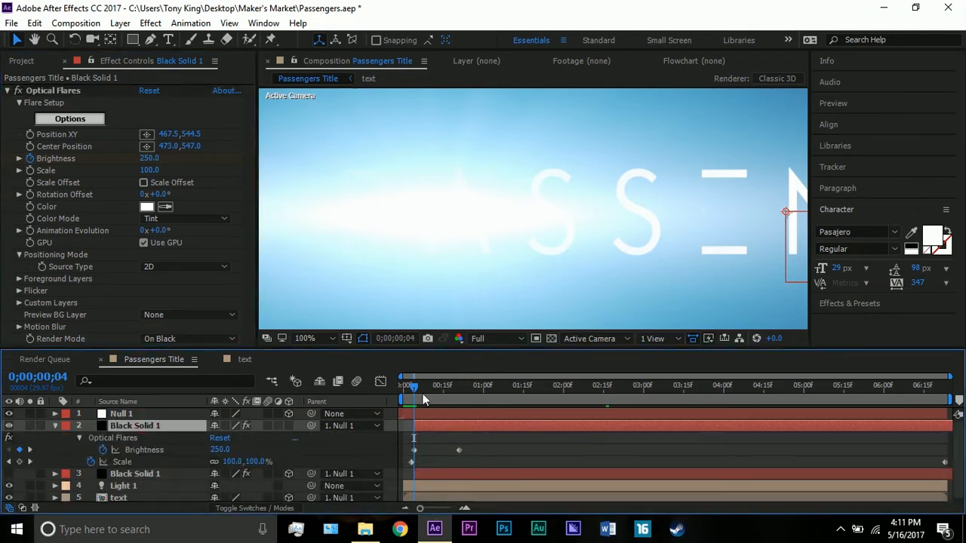
pyautogui.moveTo(425, 391); pyautogui.dragTo(459, 396)
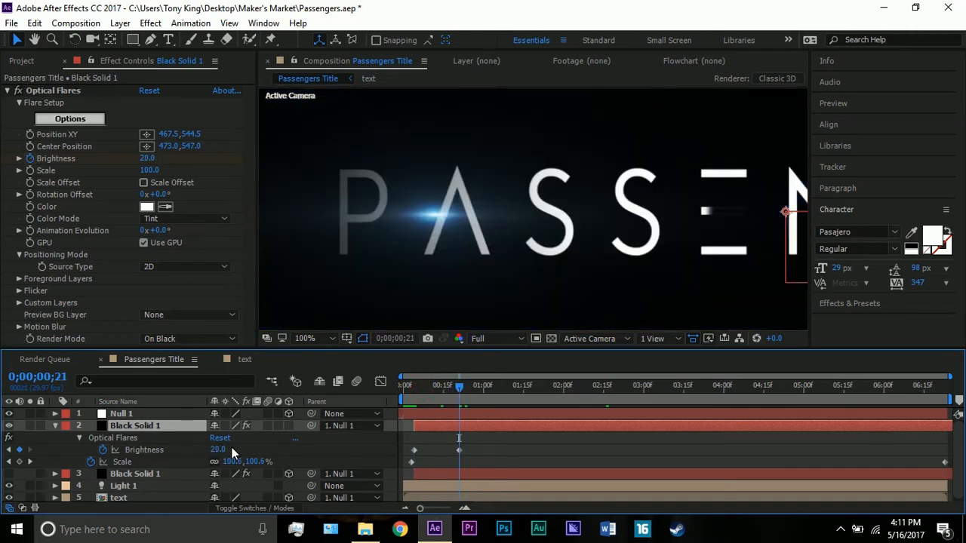
pyautogui.press(',')
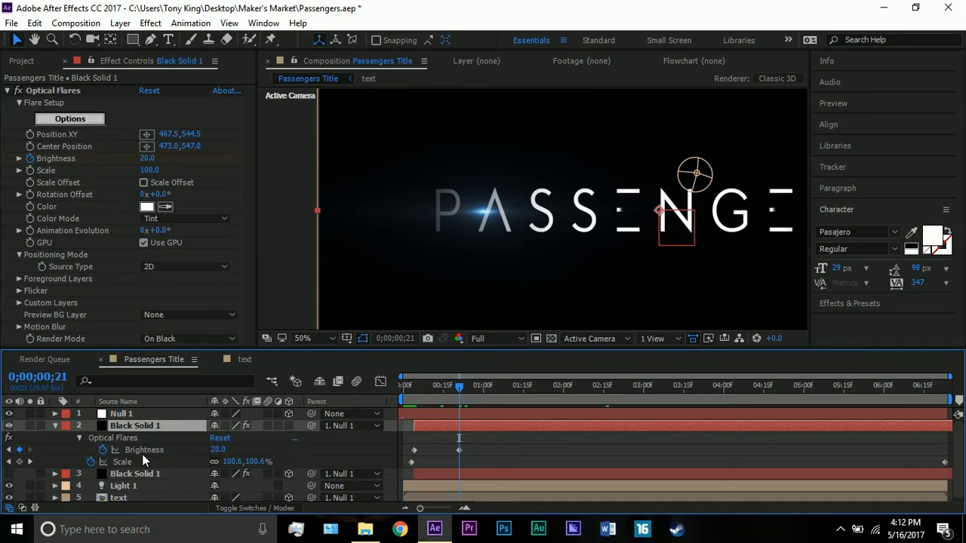
pyautogui.click(411, 401)
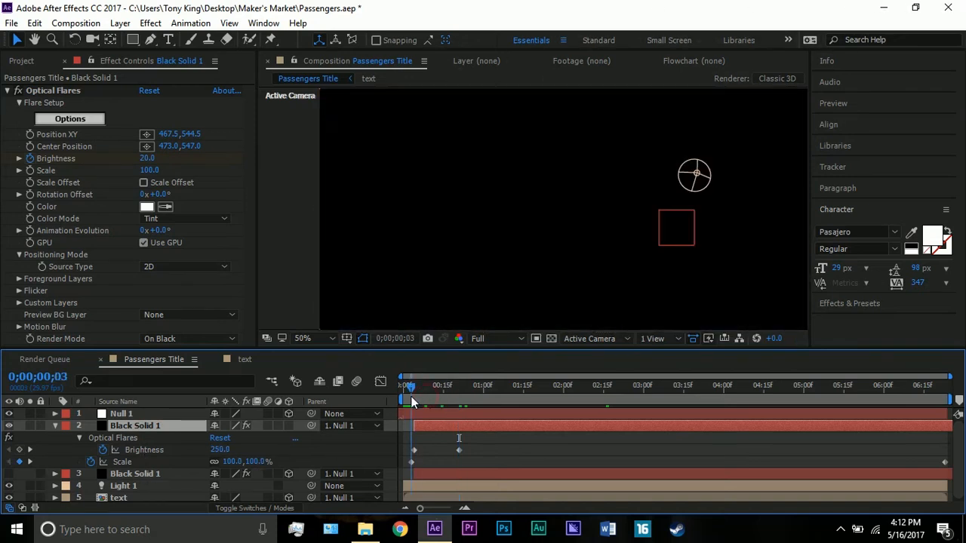
pyautogui.moveTo(411, 401); pyautogui.dragTo(506, 392)
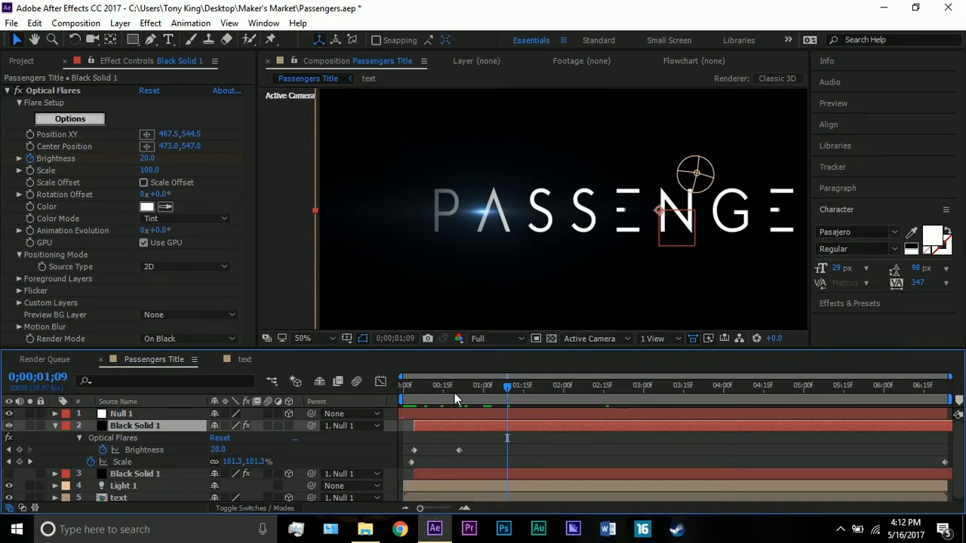
# Collapse the visible Black Solid 1 layer and delete the hidden Black Solid 1 layer below it.
pyautogui.click(55, 426)
pyautogui.click(142, 441)
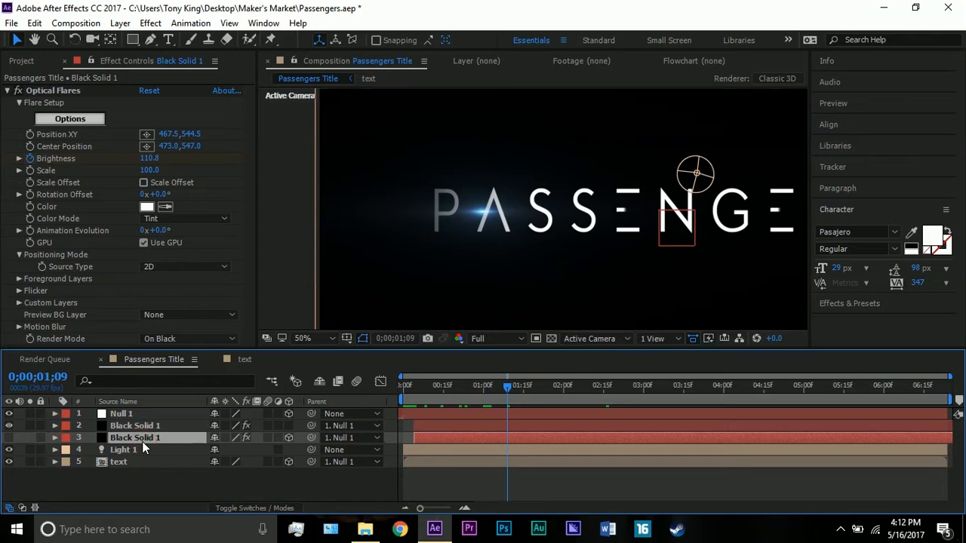
pyautogui.press('Delete')
# Hide the Light 1 layer and check the title without it at 0;00;03;00, 0;00;04;03 and 0;00;00;19.
pyautogui.click(121, 437)
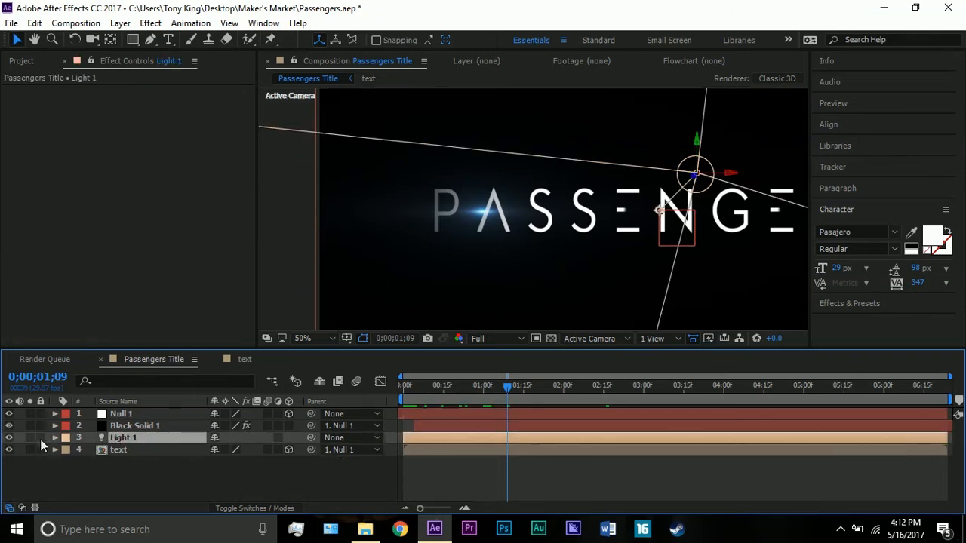
pyautogui.click(9, 438)
pyautogui.scroll(-2, 327, 329)
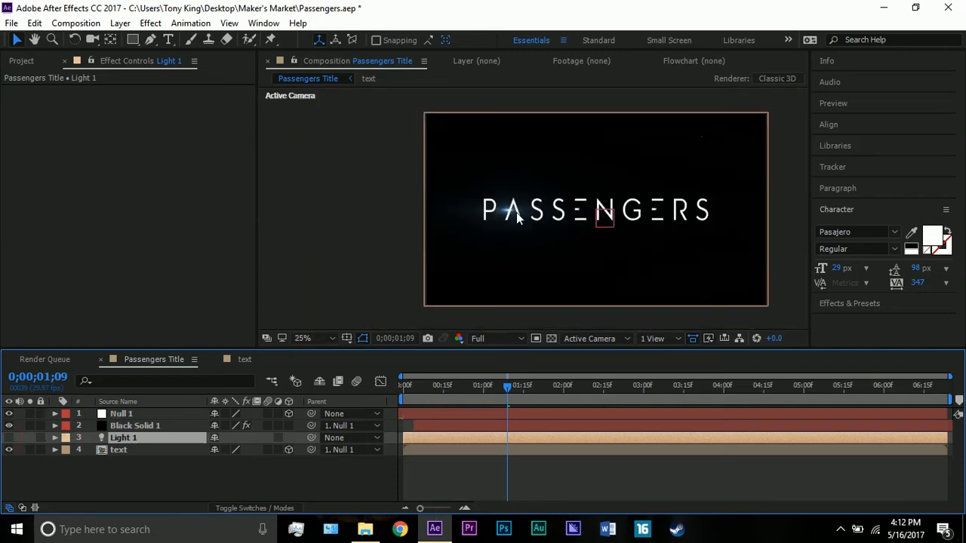
pyautogui.click(640, 379)
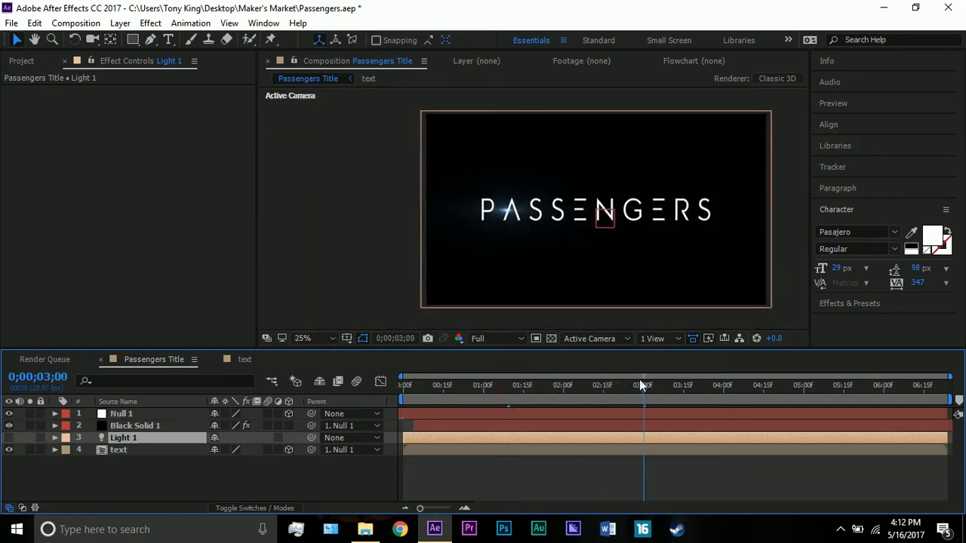
pyautogui.click(731, 379)
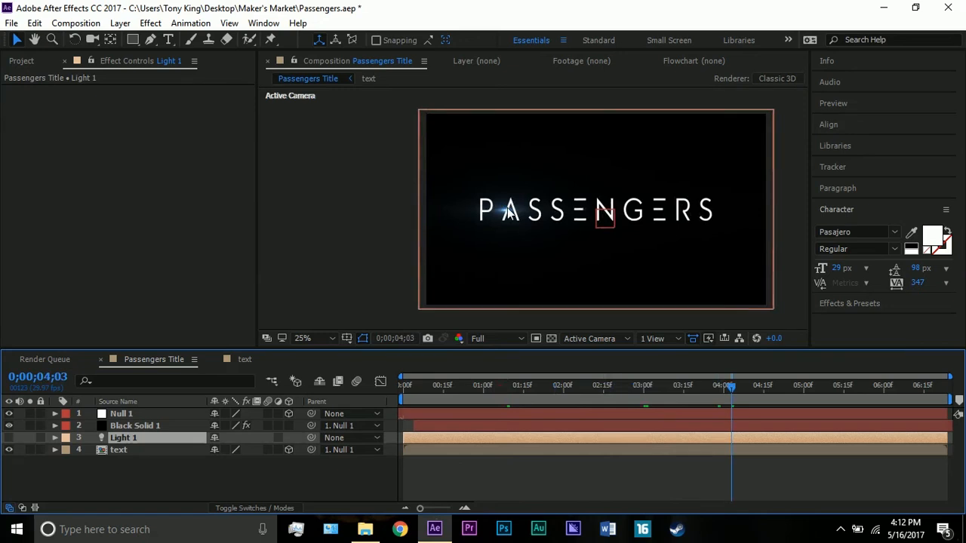
pyautogui.click(454, 396)
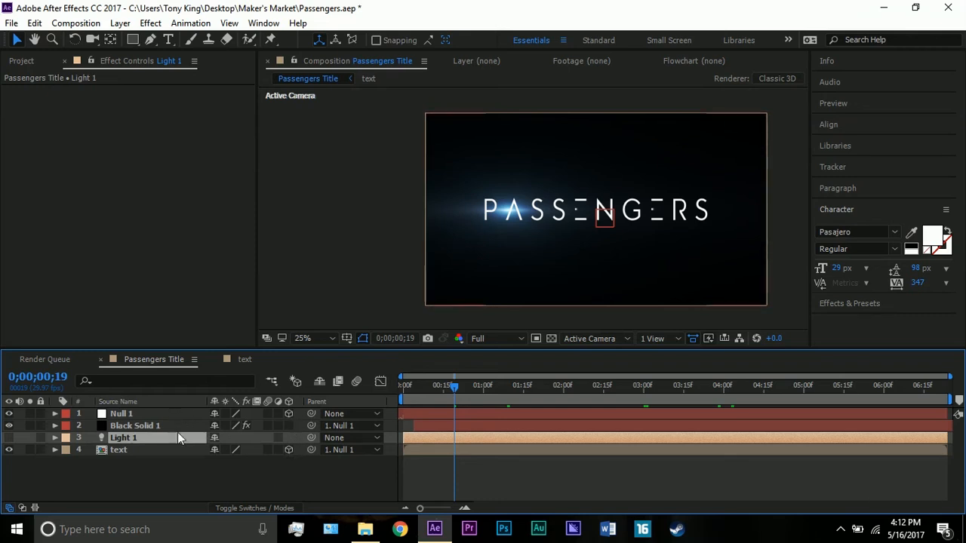
# Examine the Position keyframes of Null 1 at 0;00;00;03 and 0;00;06;23, and collapse the layer.
pyautogui.click(184, 450)
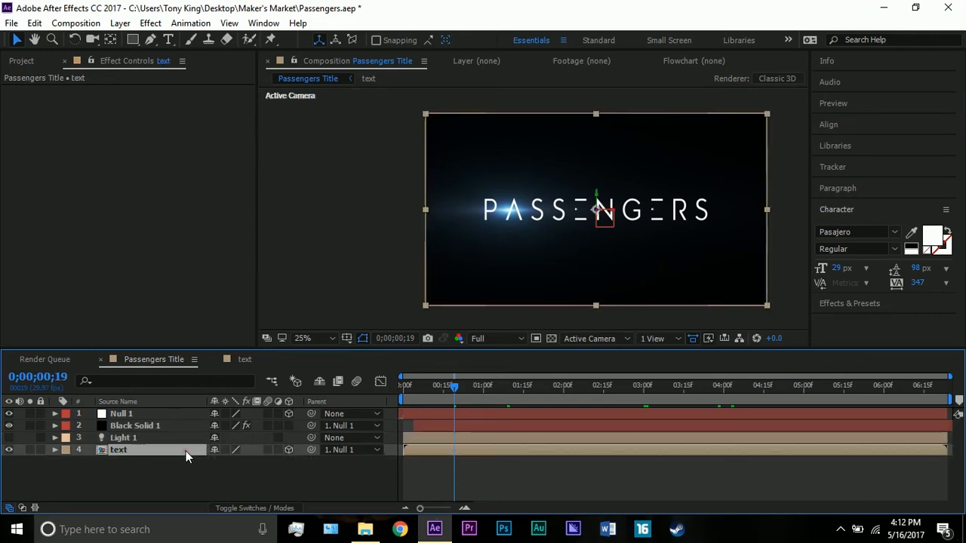
pyautogui.click(155, 413)
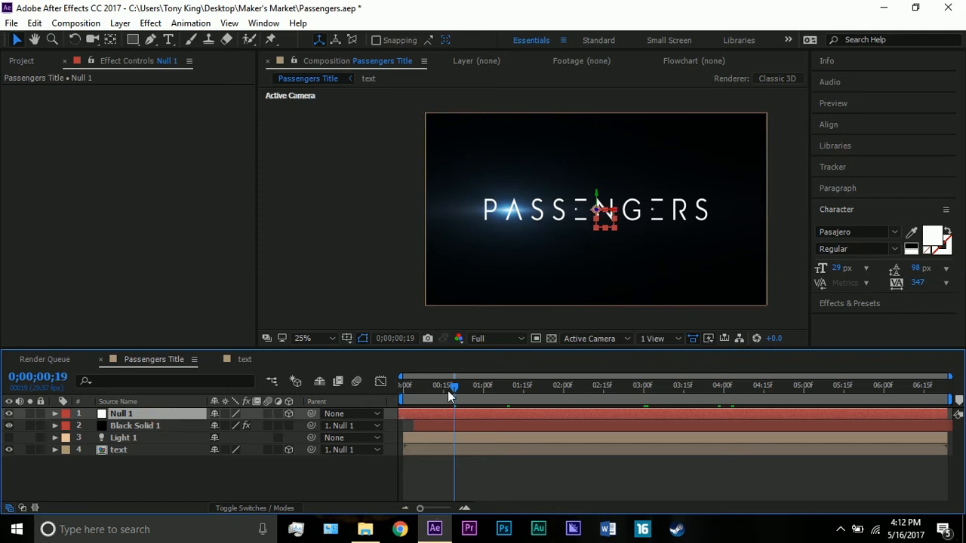
pyautogui.moveTo(447, 390); pyautogui.dragTo(407, 391)
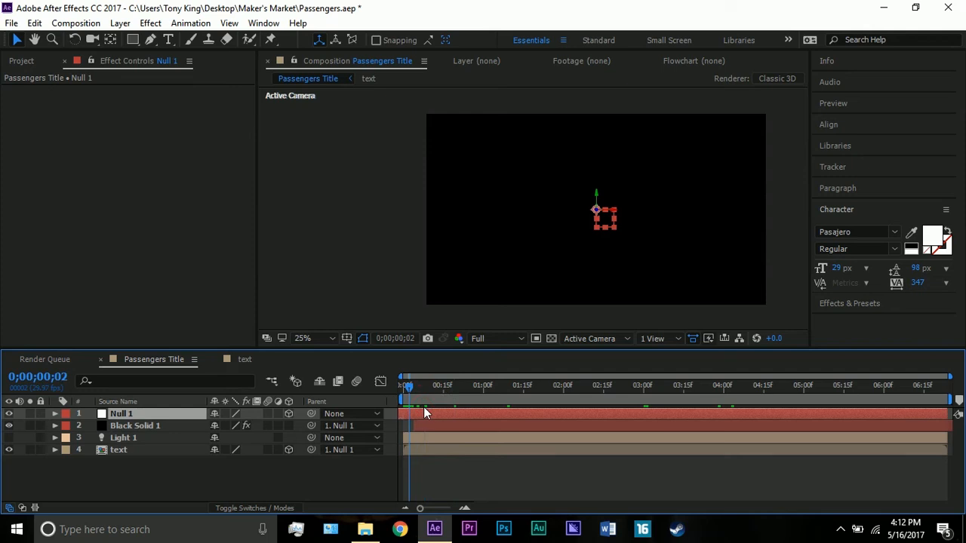
pyautogui.moveTo(412, 386); pyautogui.dragTo(409, 385)
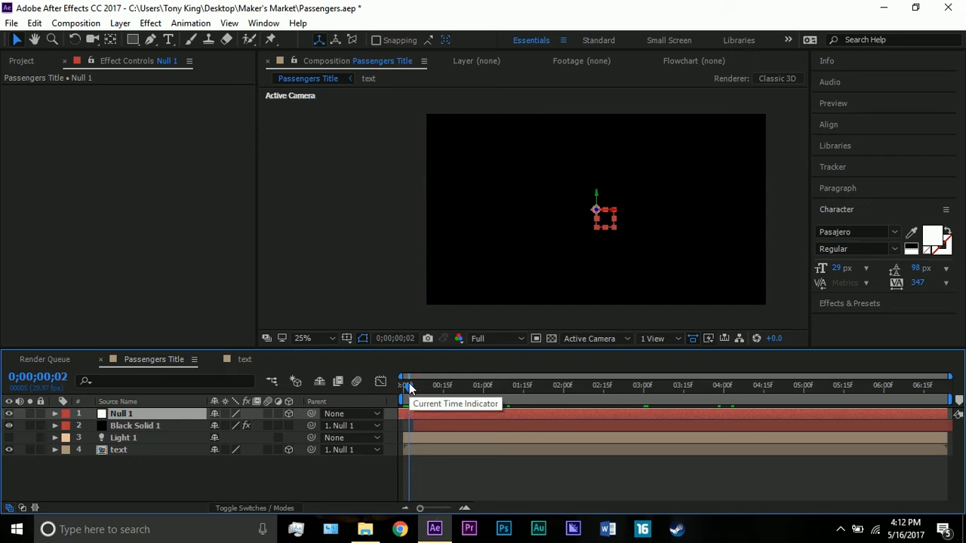
pyautogui.hotkey('alt', 'shift', 'p')
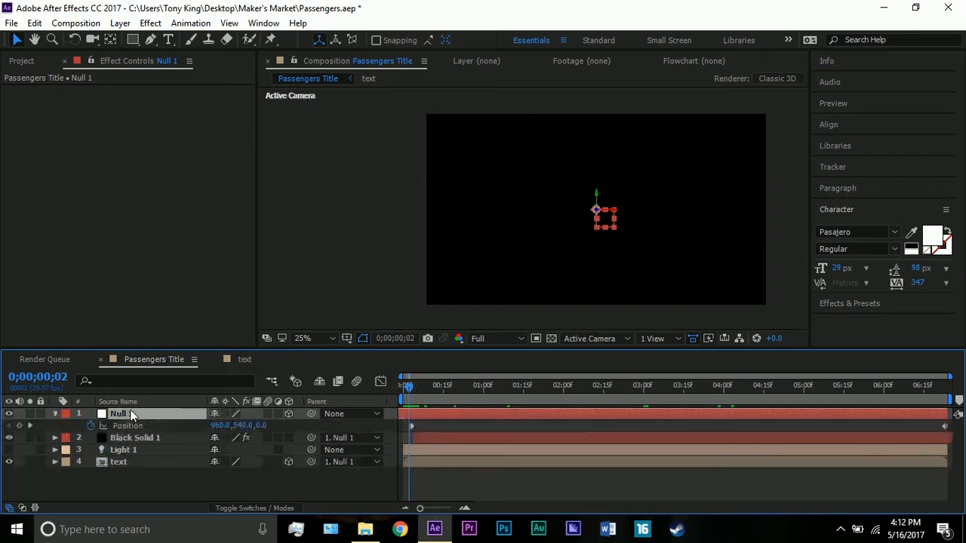
pyautogui.click(411, 386)
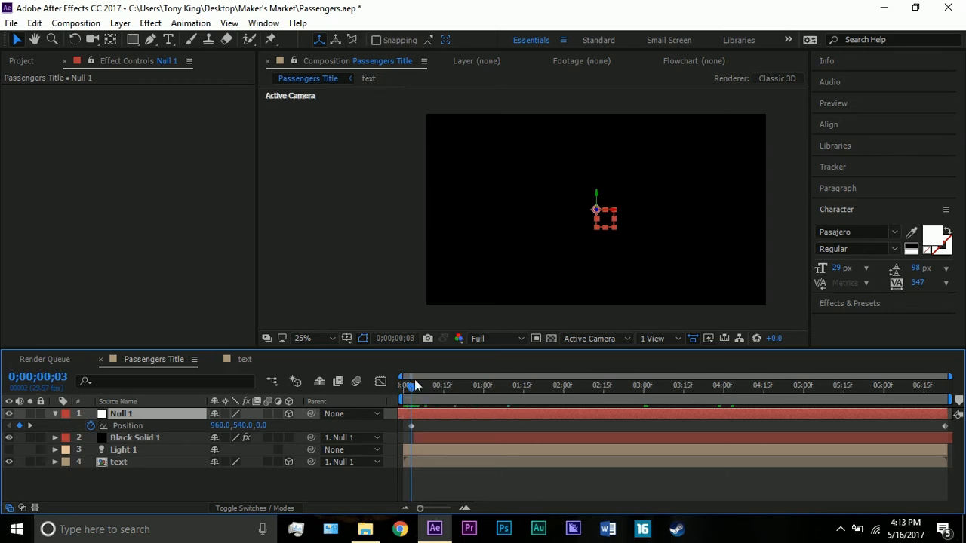
pyautogui.moveTo(410, 375); pyautogui.dragTo(957, 400)
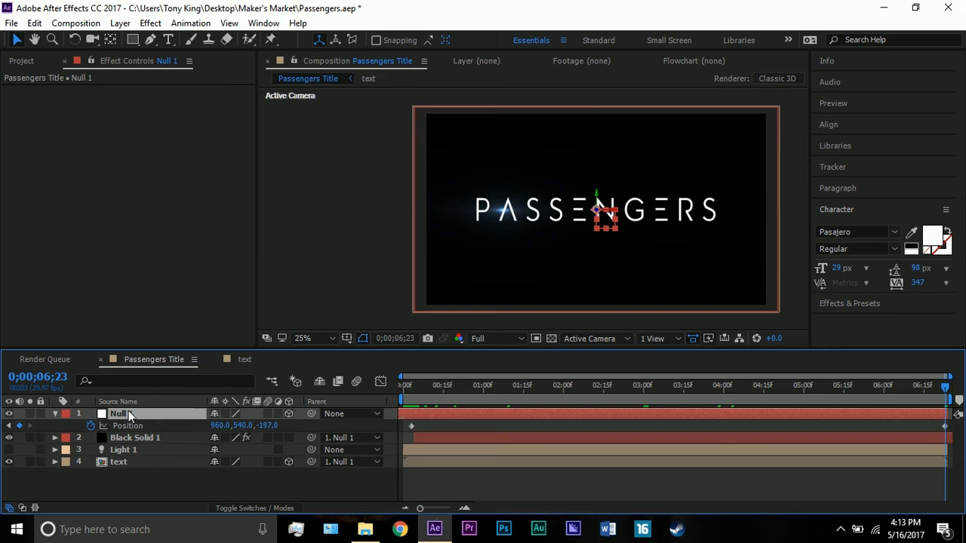
pyautogui.click(55, 413)
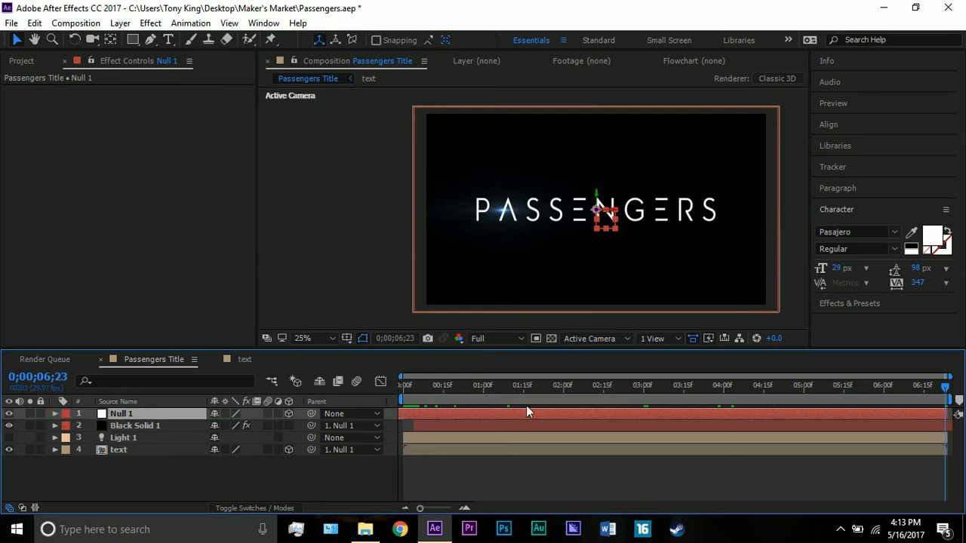
# Reveal the Scale keyframes of Black Solid 1 and examine them at 0;00;00;03 and 0;00;06;23.
pyautogui.click(421, 427)
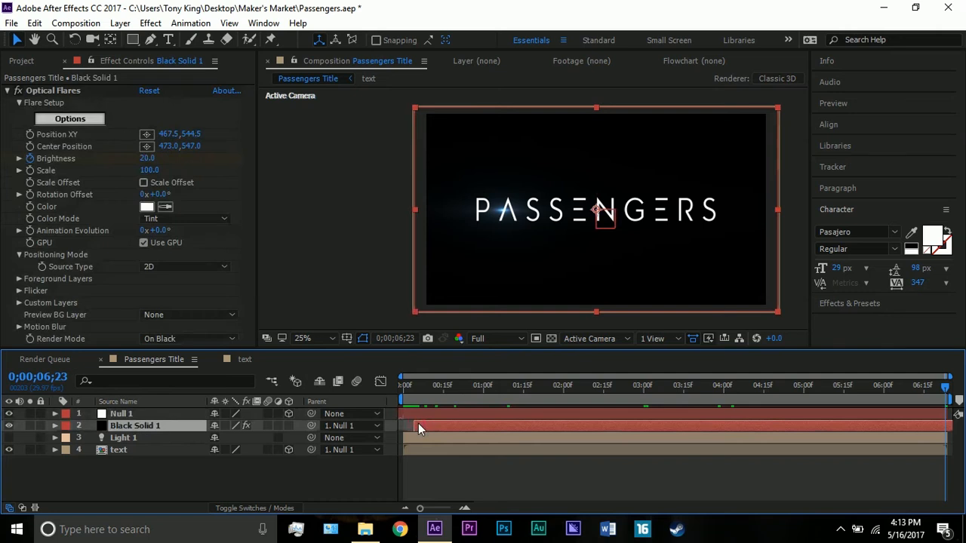
pyautogui.press('s')
pyautogui.click(412, 388)
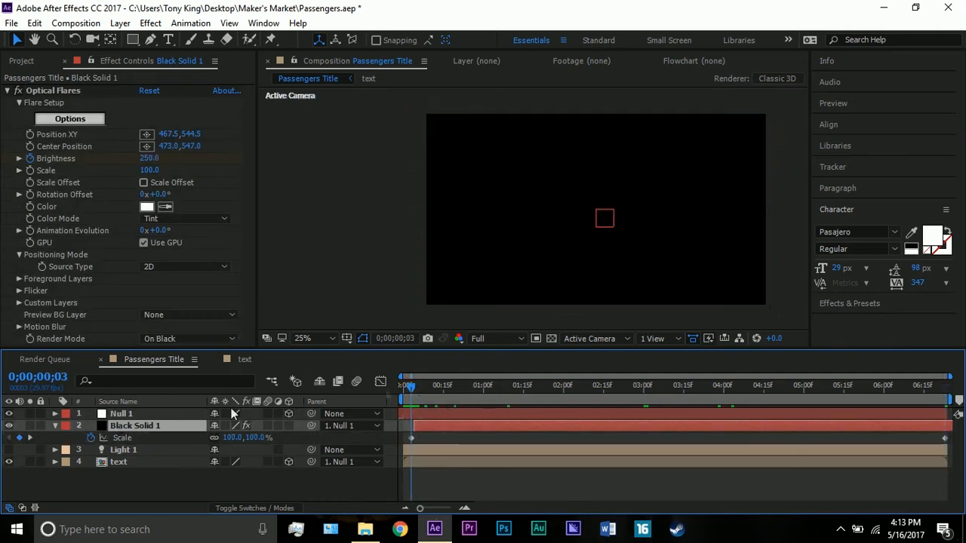
pyautogui.moveTo(871, 391); pyautogui.dragTo(948, 392)
pyautogui.press('.')
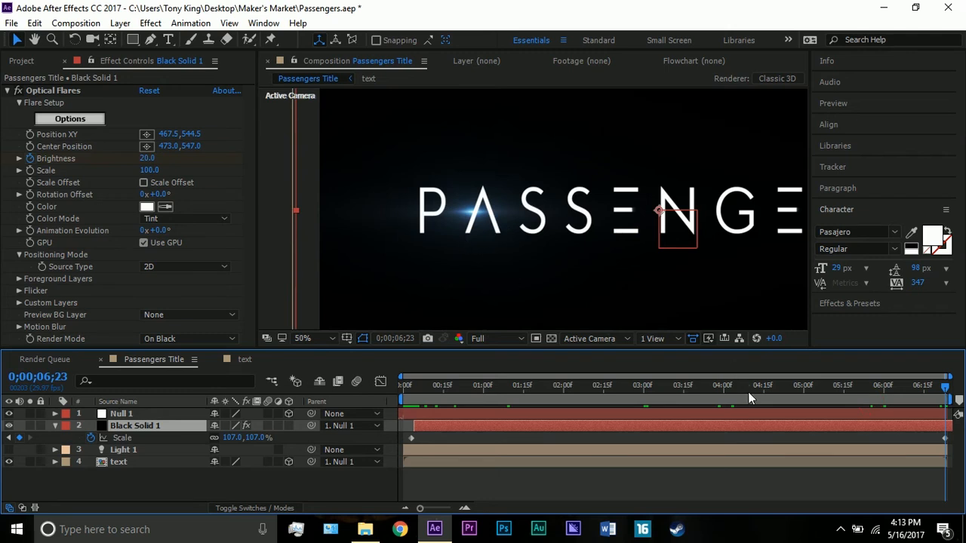
# Check the title at 0;00;02;06, and examine the PASSENGERS and PASSENGERS 2 layers in the text composition.
pyautogui.moveTo(748, 391); pyautogui.dragTo(580, 370)
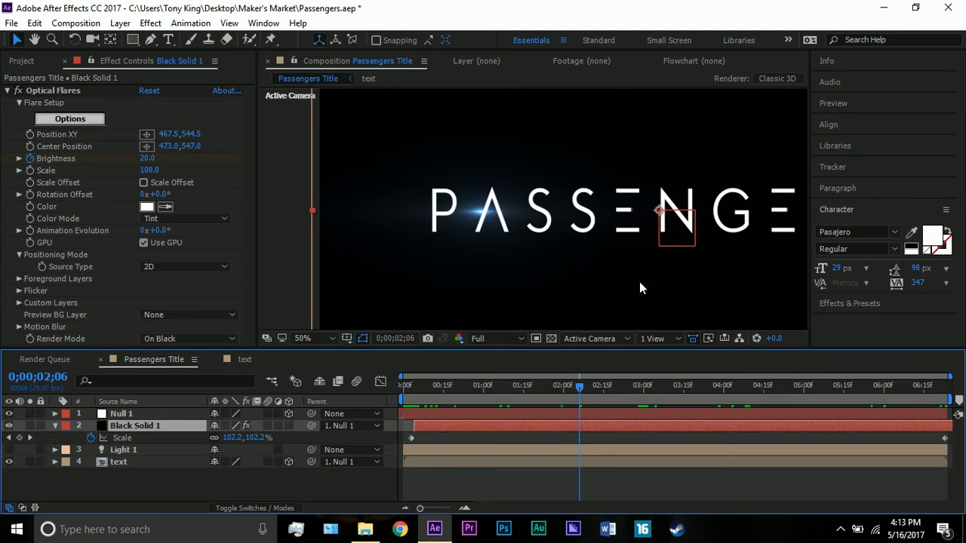
pyautogui.scroll(-1, 530, 296)
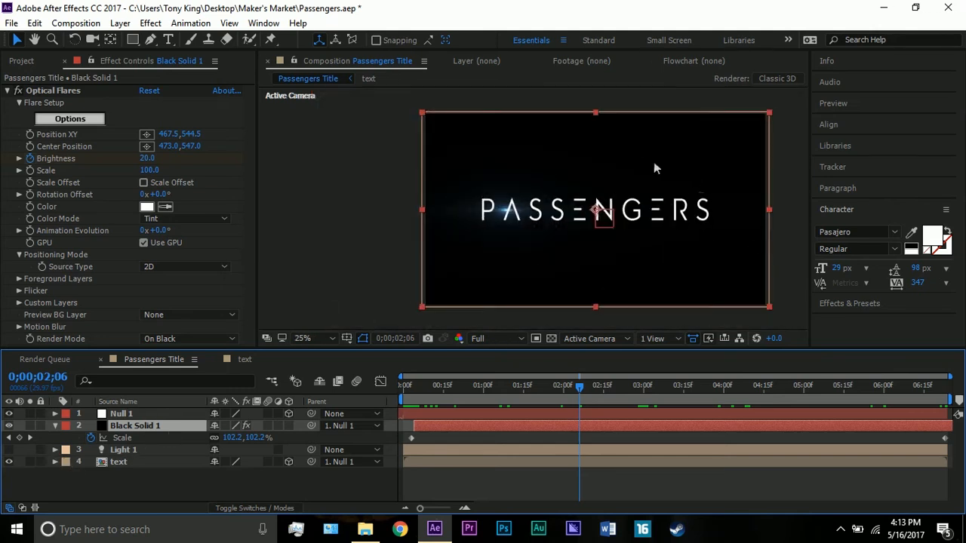
pyautogui.click(123, 461)
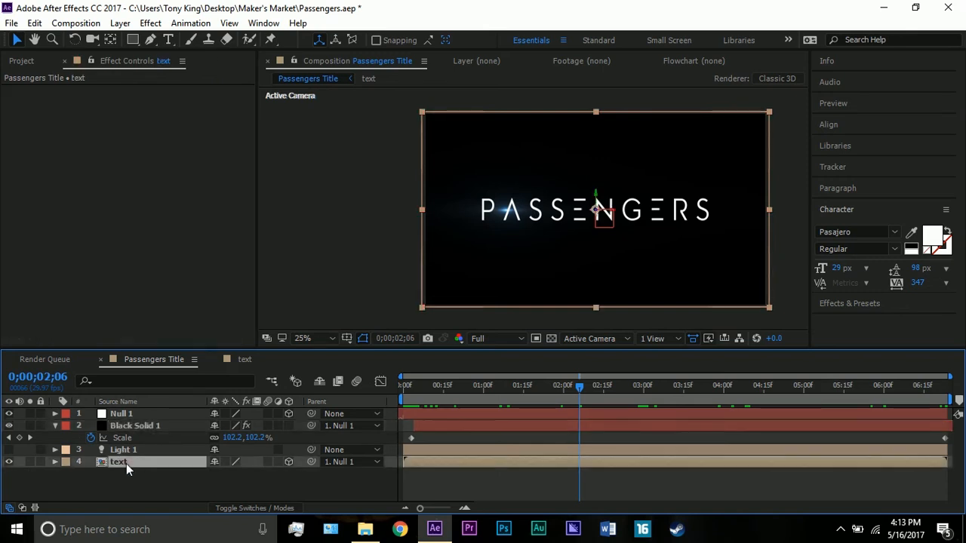
pyautogui.click(243, 359)
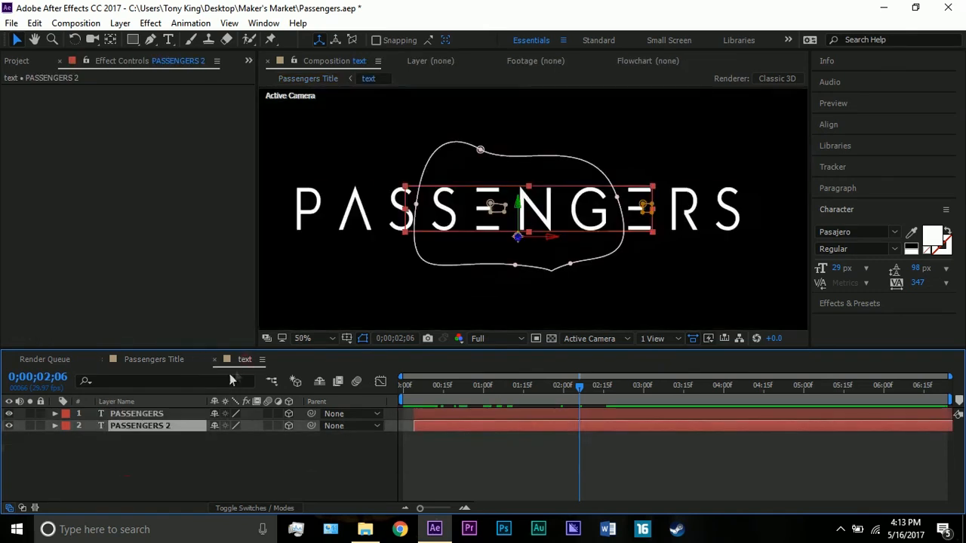
pyautogui.click(157, 415)
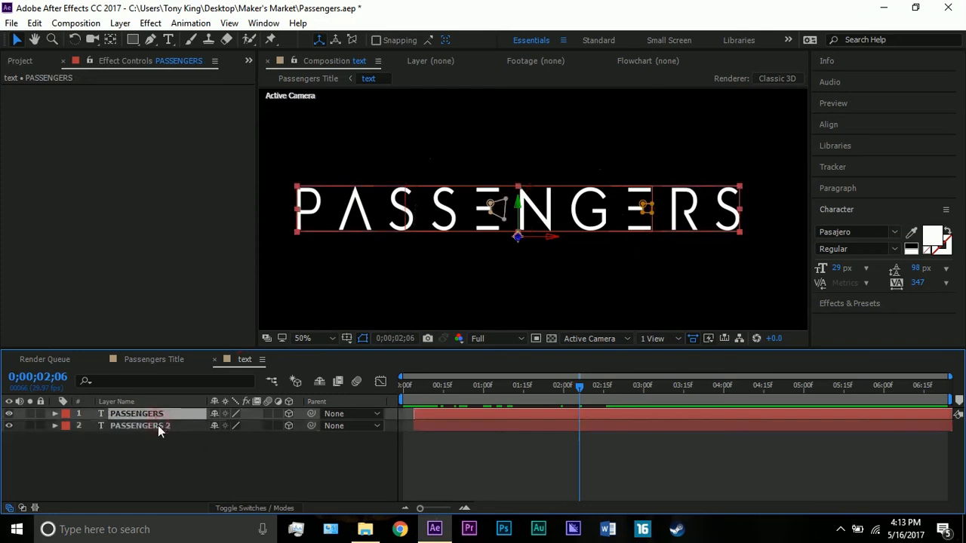
pyautogui.click(158, 425)
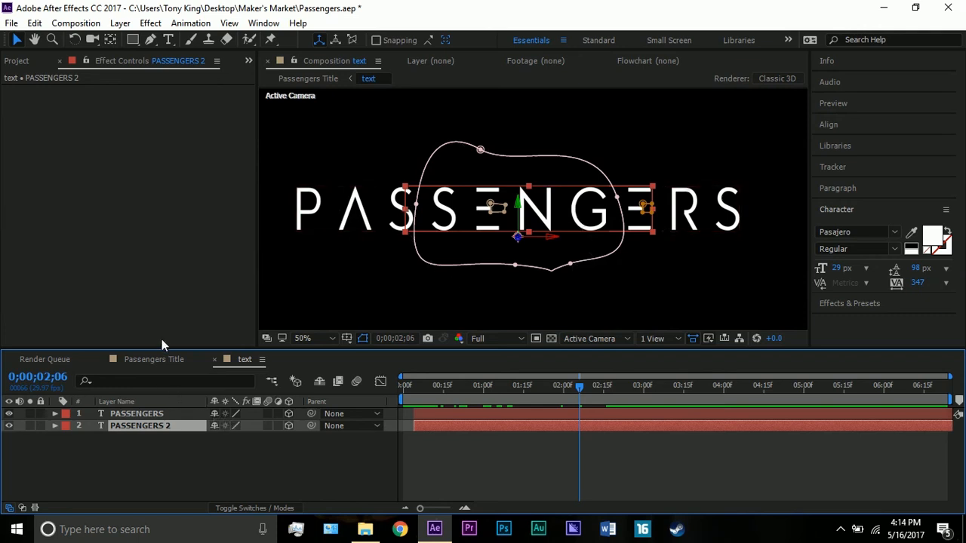
# Return to the Passengers Title composition and make the Light 1 layer visible.
pyautogui.click(155, 360)
pyautogui.click(124, 426)
pyautogui.click(121, 450)
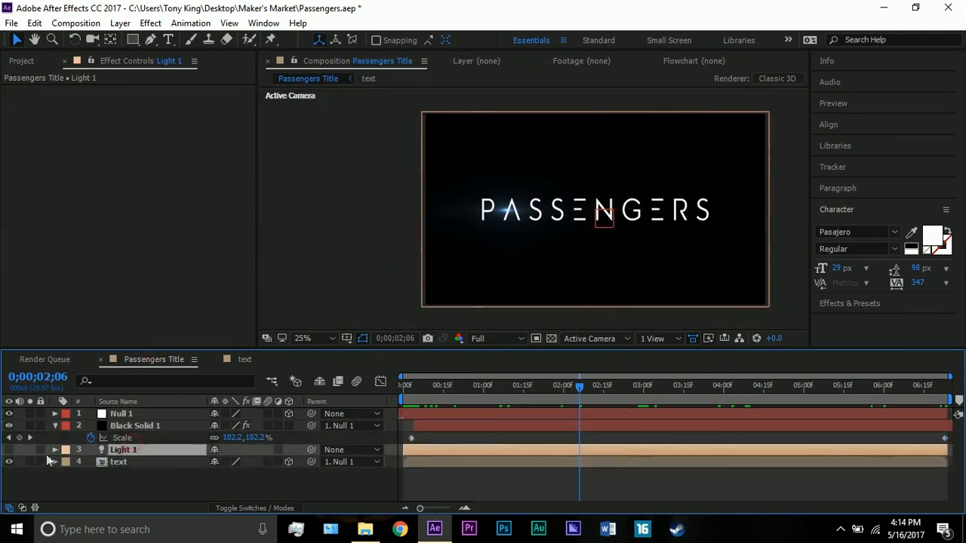
pyautogui.click(8, 450)
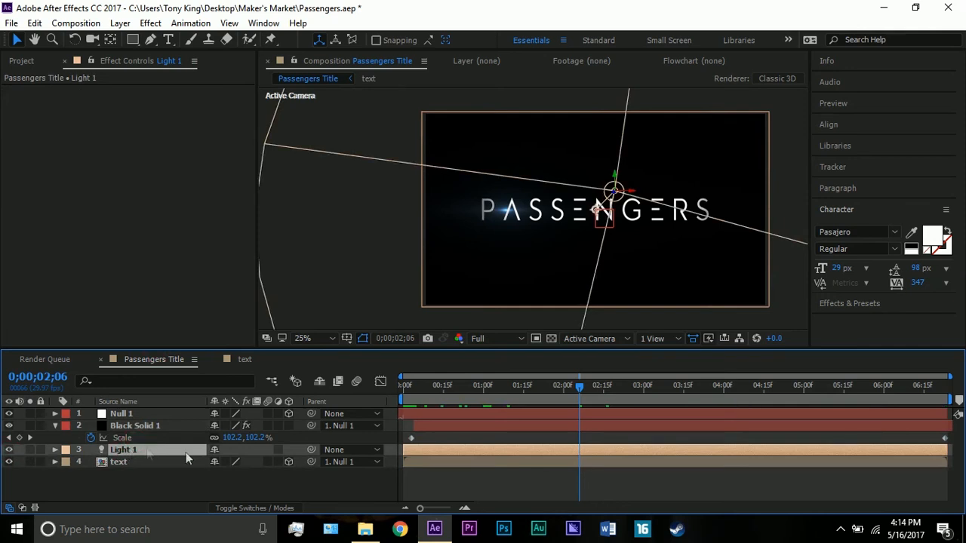
# Expand Light 1 and examine its Point of Interest, Intensity and Cone Angle keyframes at 0;00;00;04.
pyautogui.moveTo(408, 386); pyautogui.dragTo(412, 388)
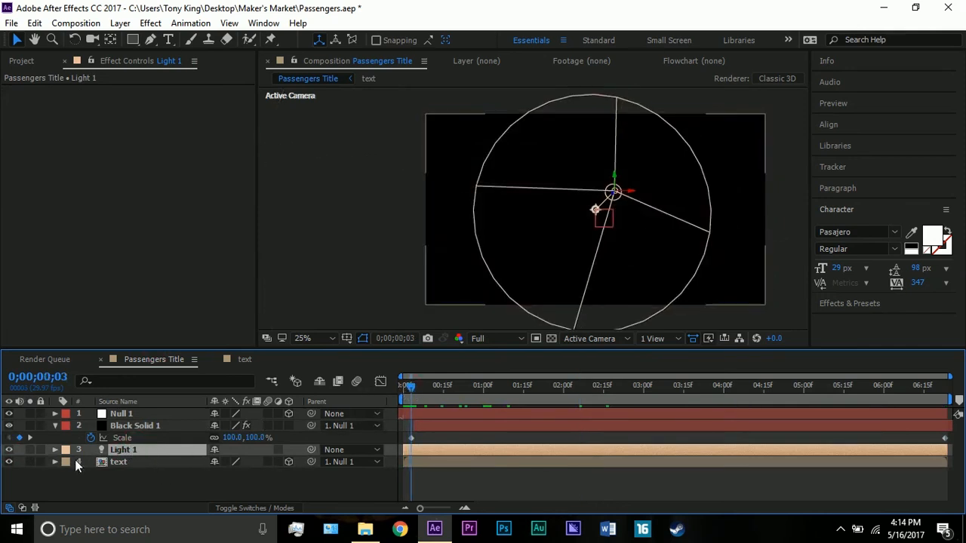
pyautogui.click(55, 451)
pyautogui.scroll(-5, 83, 438)
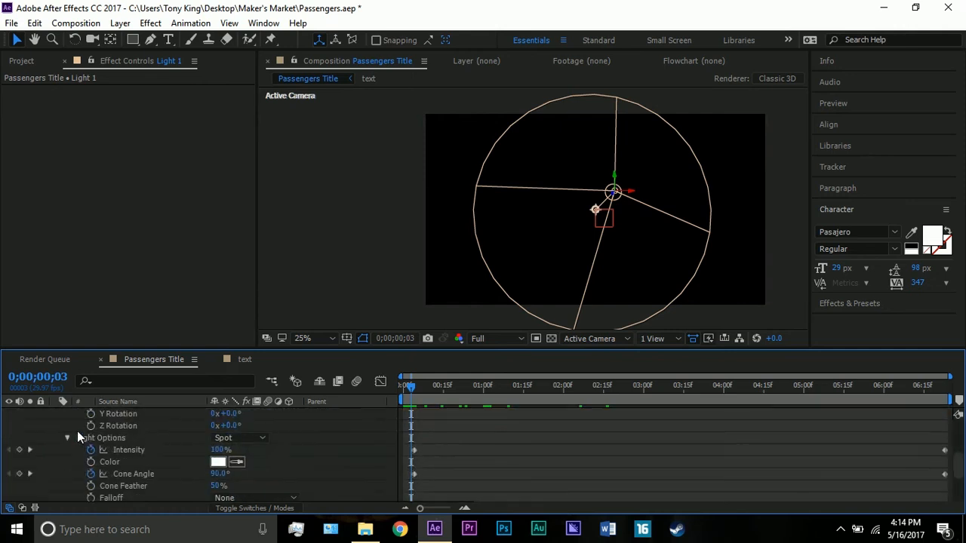
pyautogui.scroll(5, 74, 430)
pyautogui.scroll(2, 69, 430)
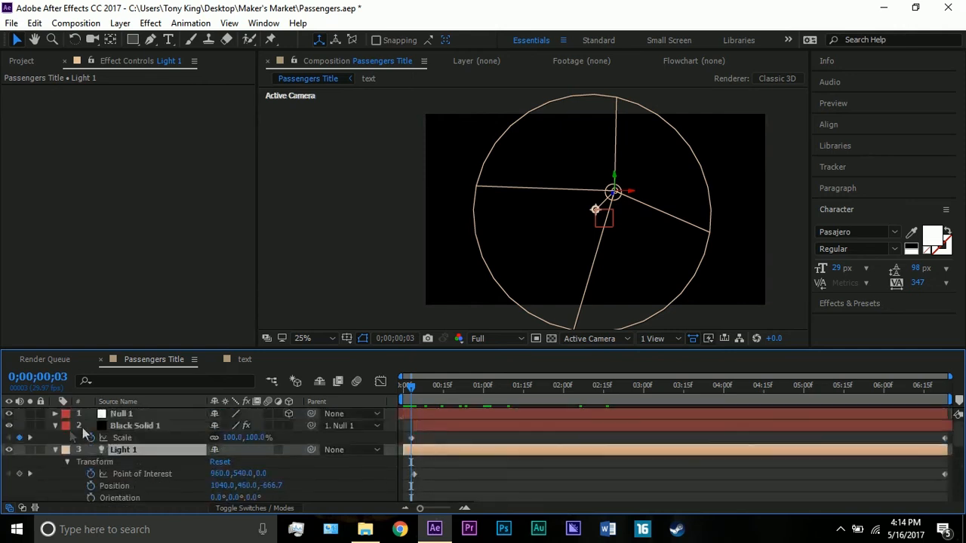
pyautogui.click(414, 384)
pyautogui.click(288, 413)
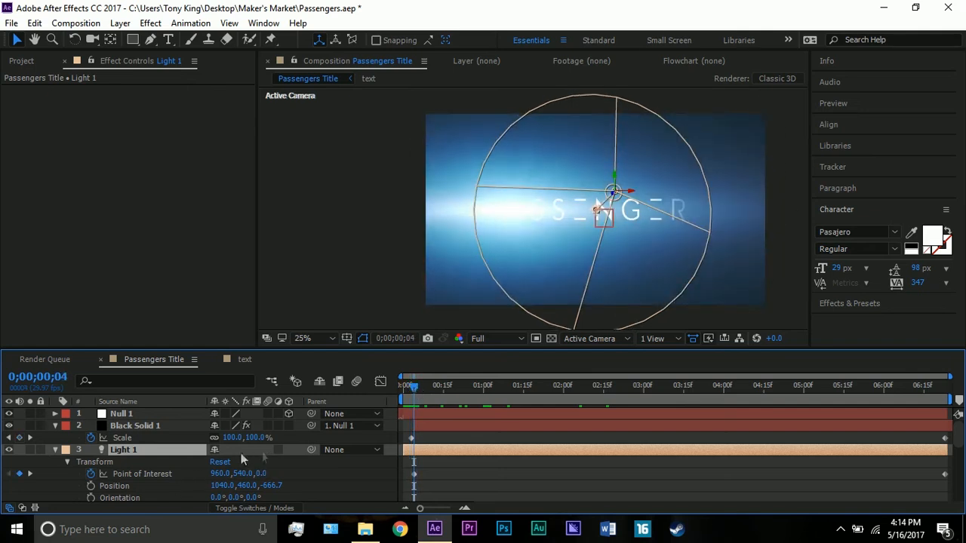
pyautogui.scroll(-2, 188, 457)
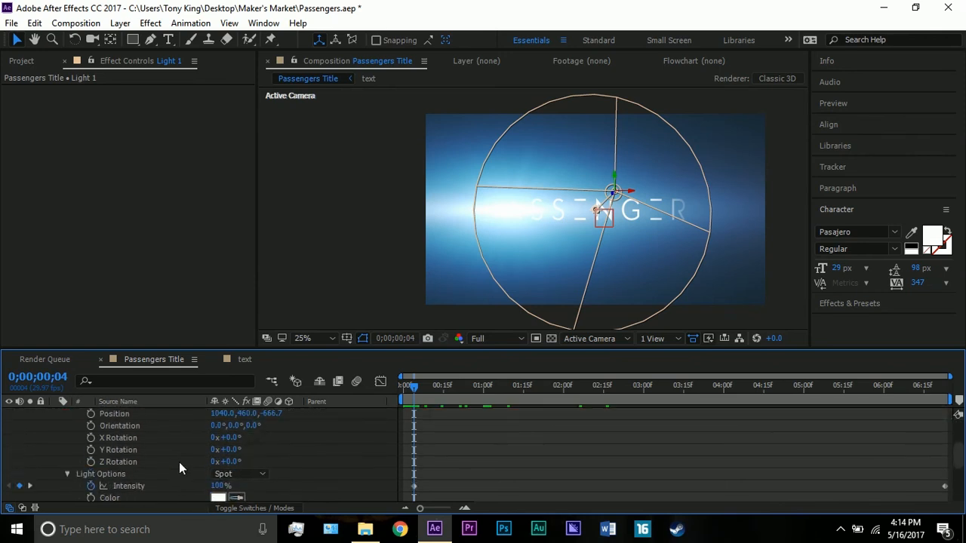
pyautogui.scroll(-1, 150, 469)
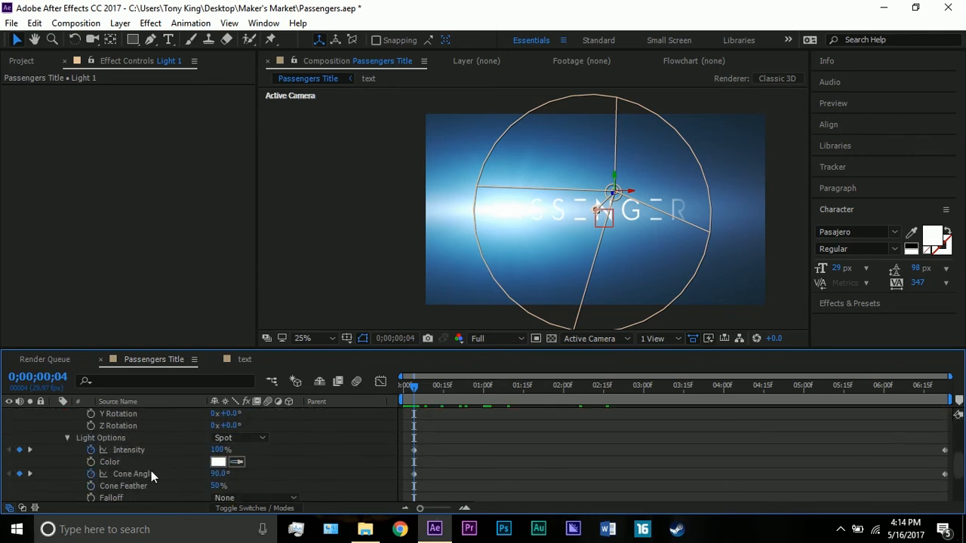
pyautogui.scroll(-1, 170, 471)
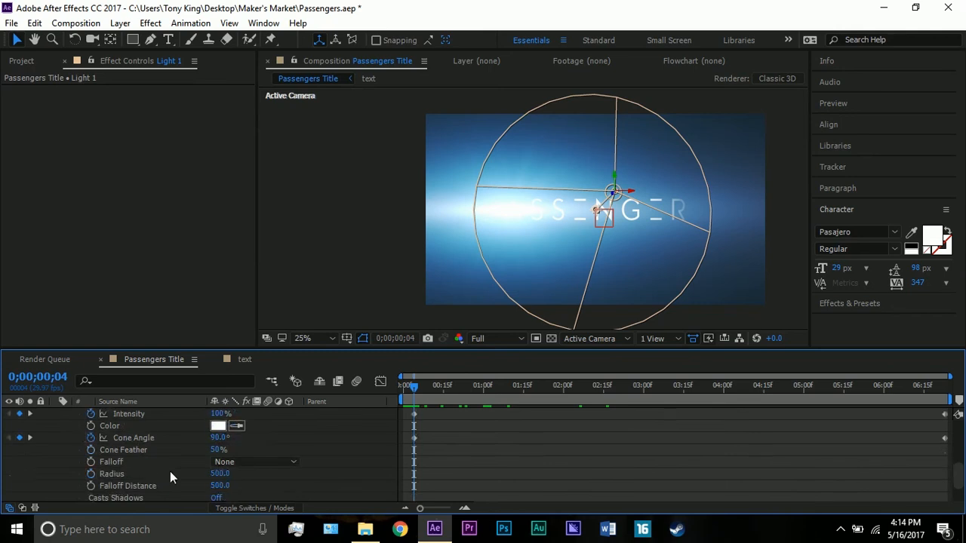
pyautogui.scroll(2, 170, 470)
pyautogui.scroll(2, 538, 438)
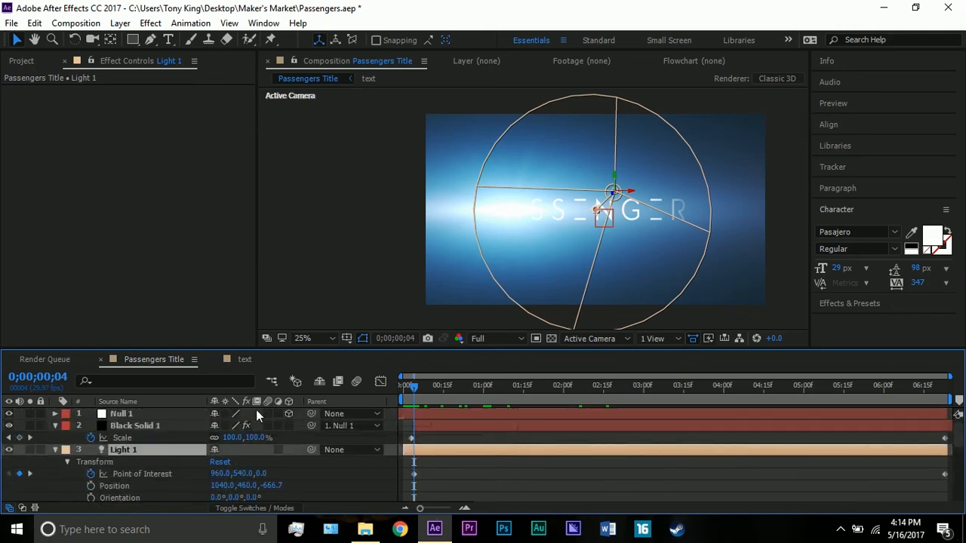
# Examine Light 1's Point of Interest, Intensity and Cone Angle keyframes at 0;00;06;23, with the composition view fitted up to 100%.
pyautogui.click(932, 390)
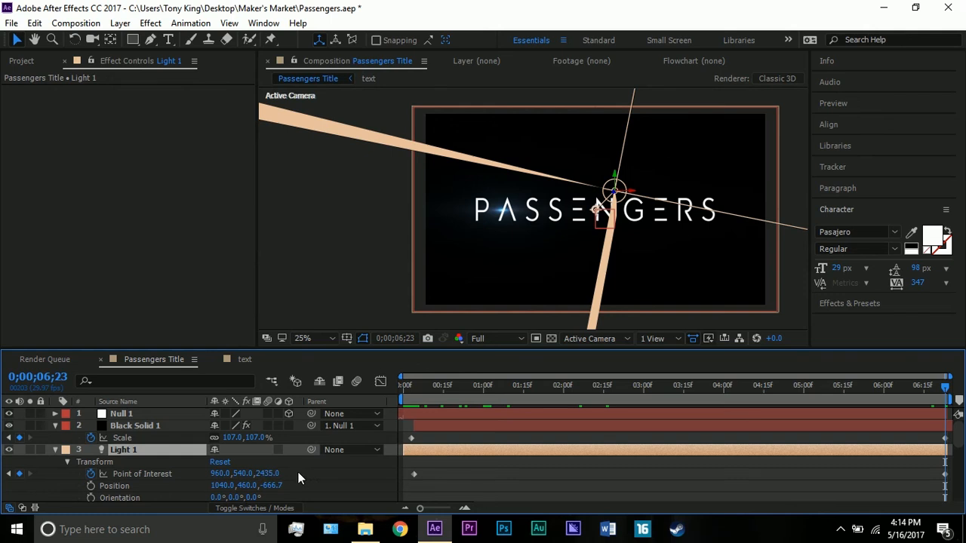
pyautogui.scroll(-8, 602, 217)
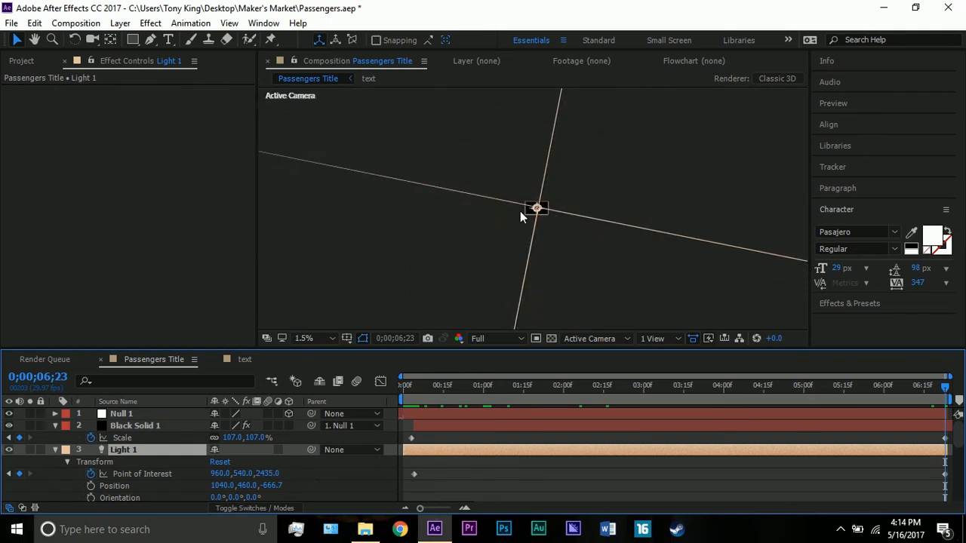
pyautogui.scroll(7, 520, 212)
pyautogui.click(306, 338)
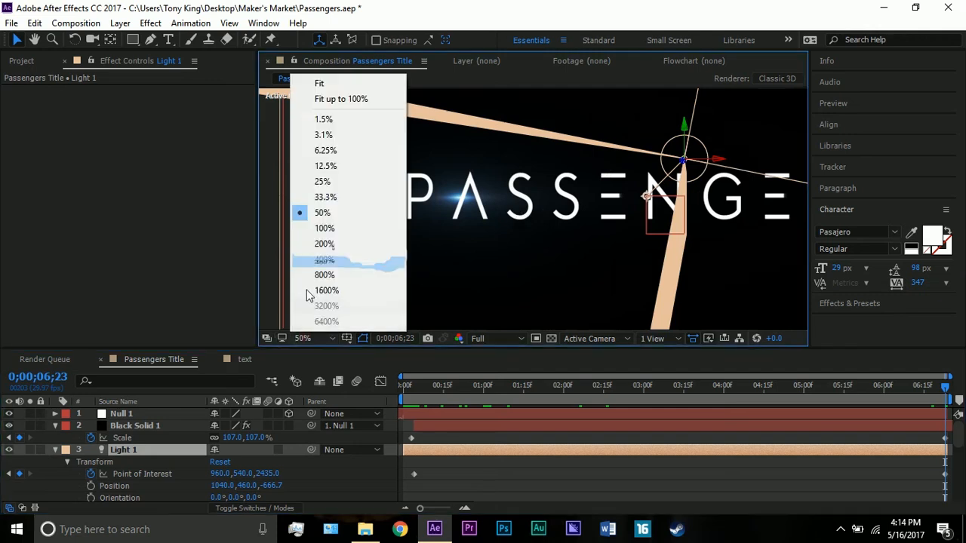
pyautogui.click(324, 99)
pyautogui.scroll(-3, 146, 464)
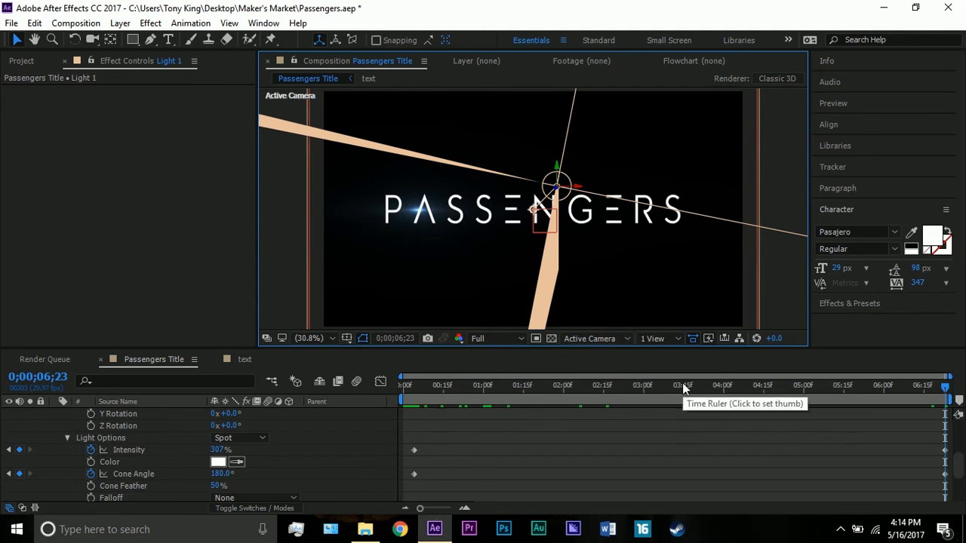
# Try an Intensity of 440% and a different Cone Angle on Light 1 at 0;00;06;23, undoing each change.
pyautogui.click(703, 443)
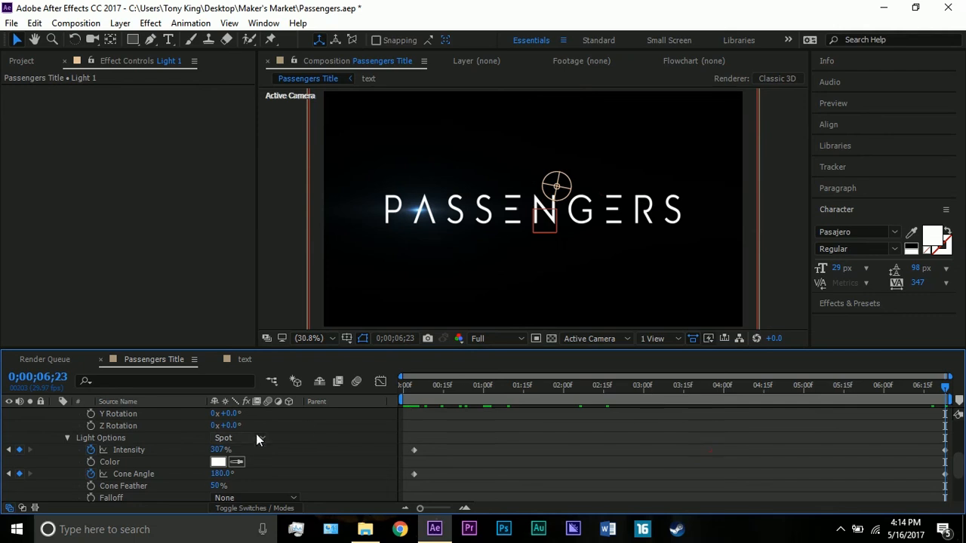
pyautogui.moveTo(218, 450); pyautogui.dragTo(289, 429)
pyautogui.hotkey('ctrl', 'z')
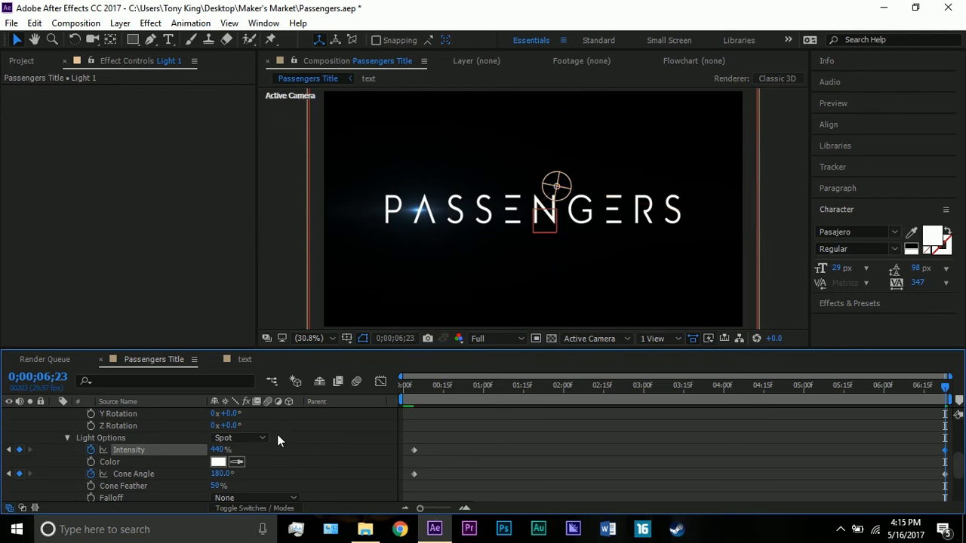
pyautogui.moveTo(219, 476); pyautogui.dragTo(172, 470)
pyautogui.hotkey('ctrl', 'z')
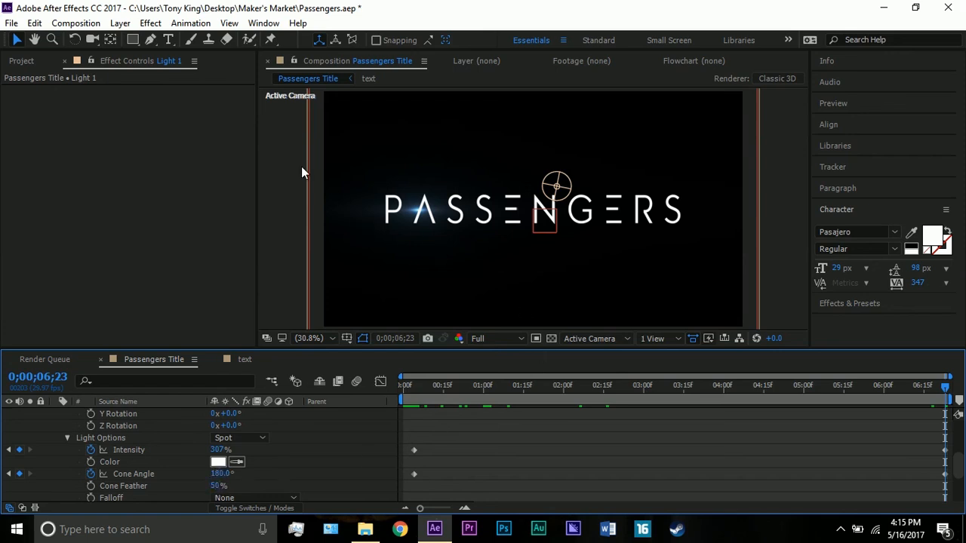
# Go to 0;00;03;14 and collapse the Light 1 and Black Solid 1 layers.
pyautogui.click(681, 385)
pyautogui.scroll(3, 68, 442)
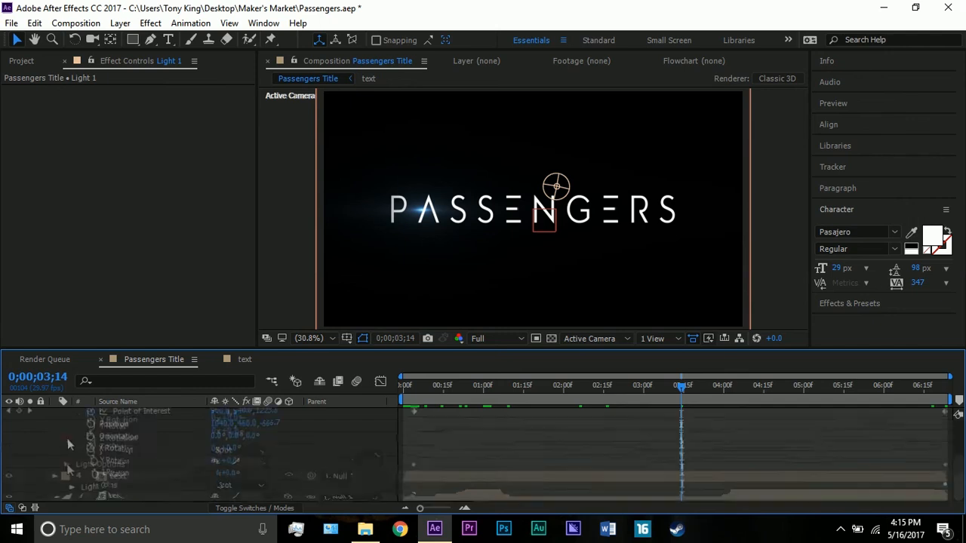
pyautogui.click(67, 435)
pyautogui.click(54, 446)
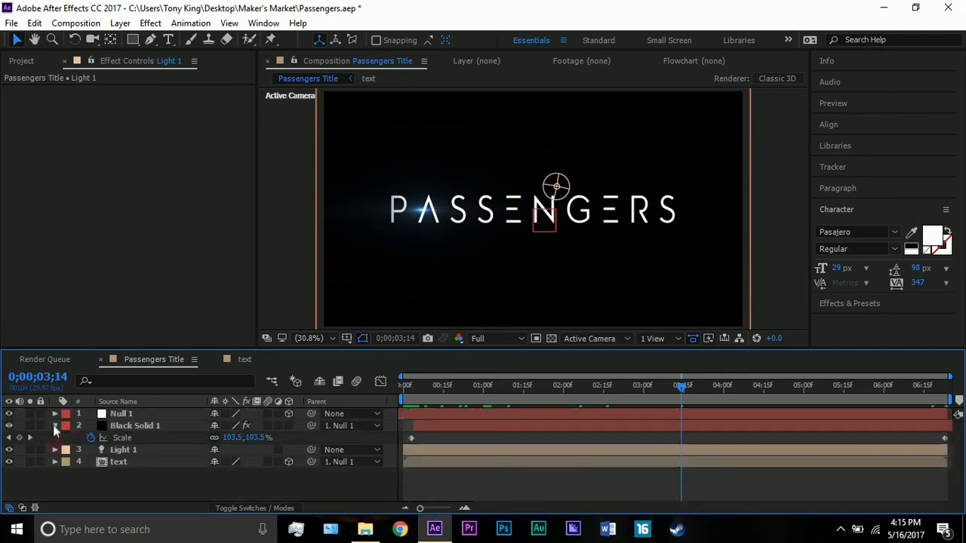
pyautogui.click(54, 426)
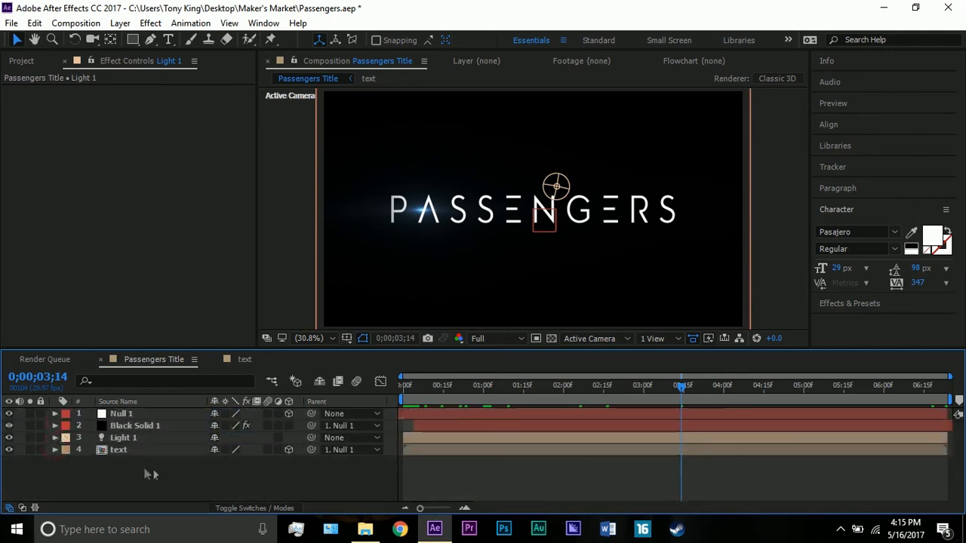
pyautogui.click(302, 249)
pyautogui.scroll(-2, 302, 248)
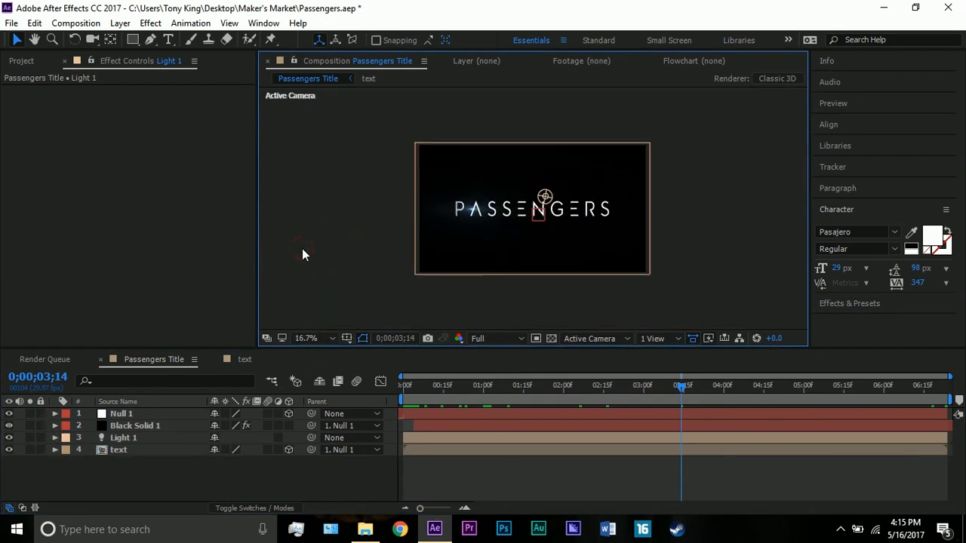
pyautogui.scroll(2, 302, 248)
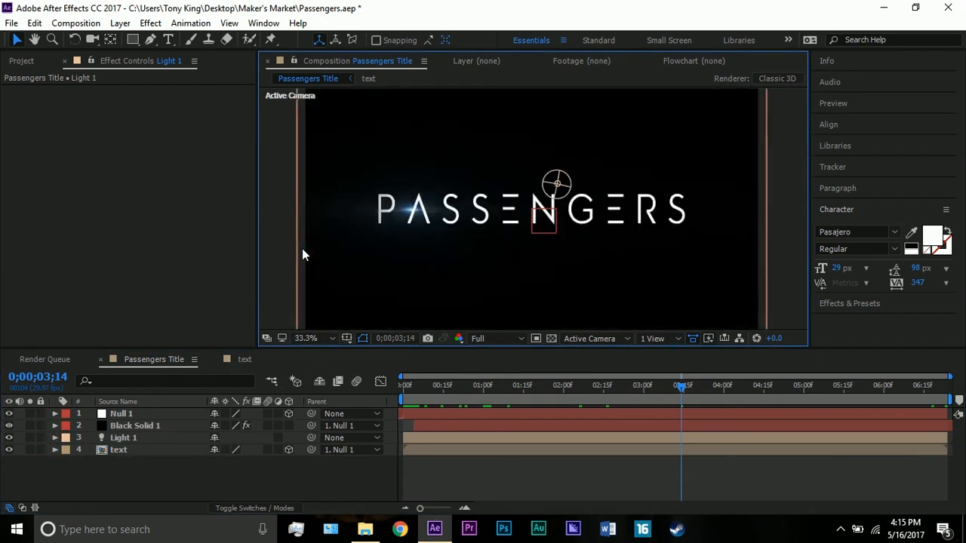